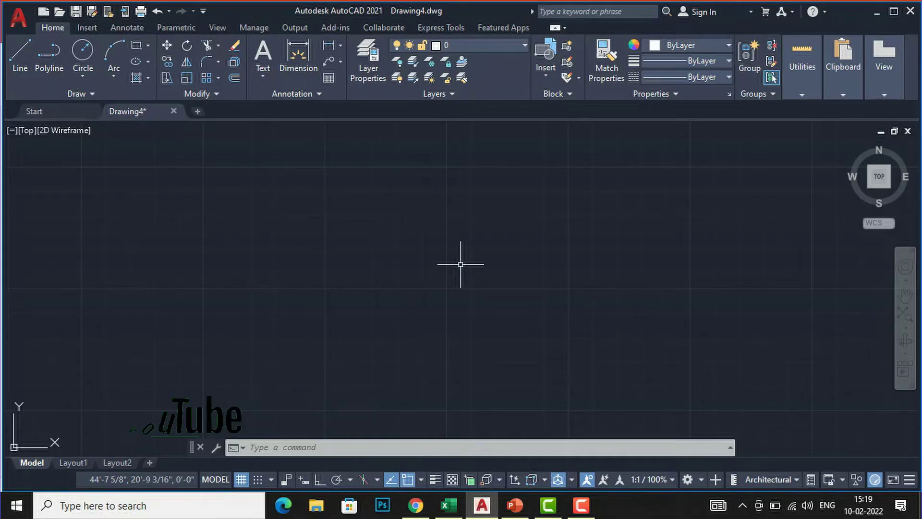
scroll(460, 264, "down", 2)
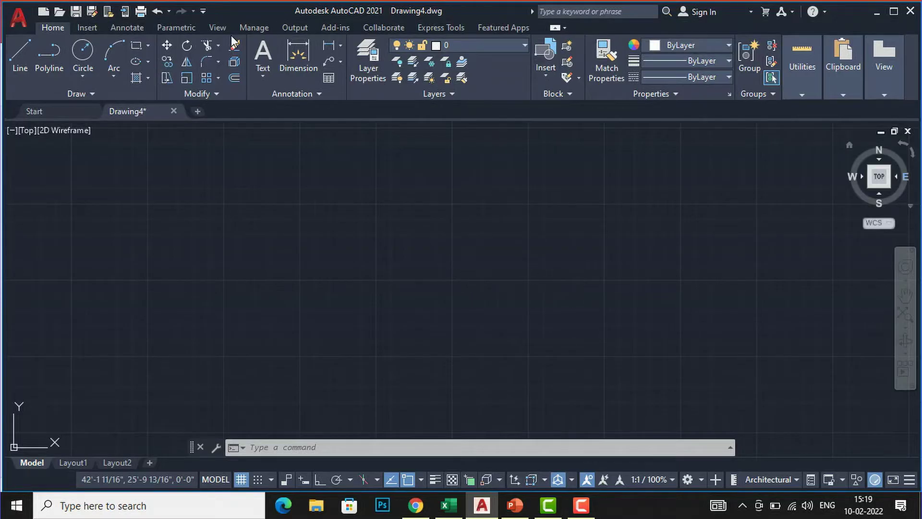
left_click(263, 77)
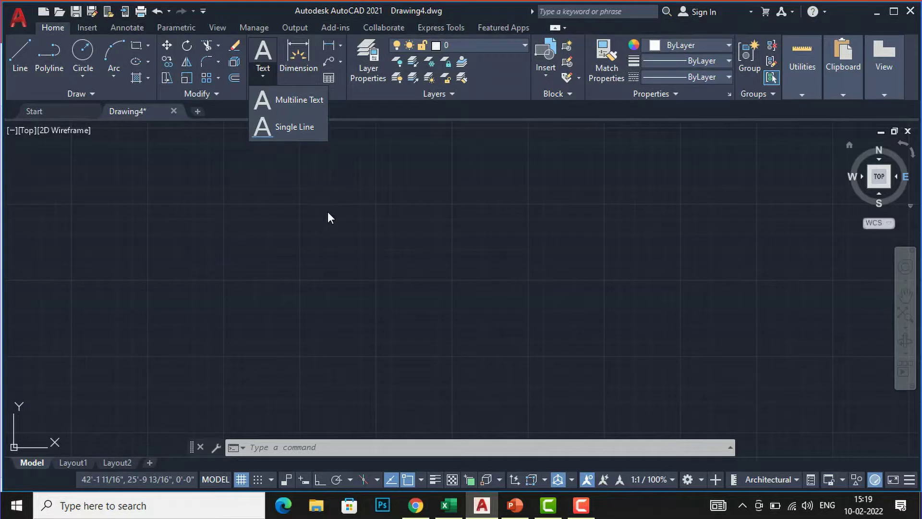
left_click(328, 217)
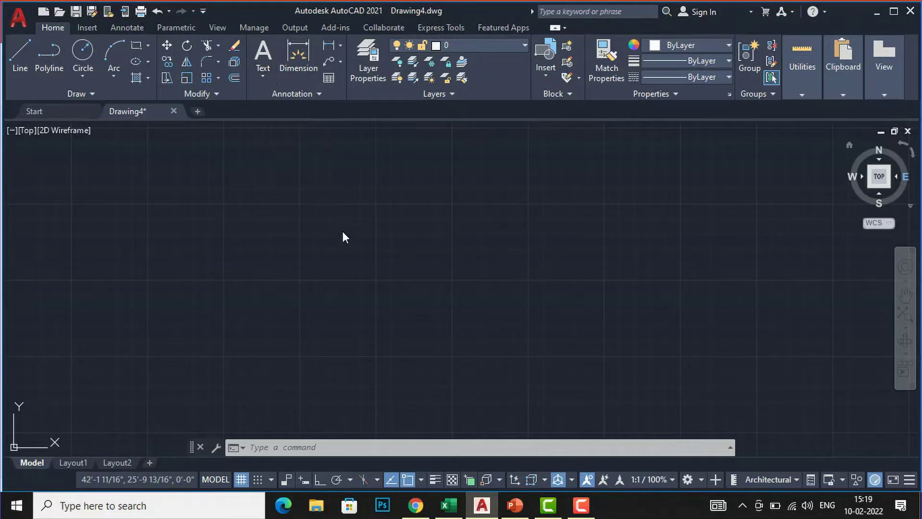
left_click(351, 237)
key("Escape")
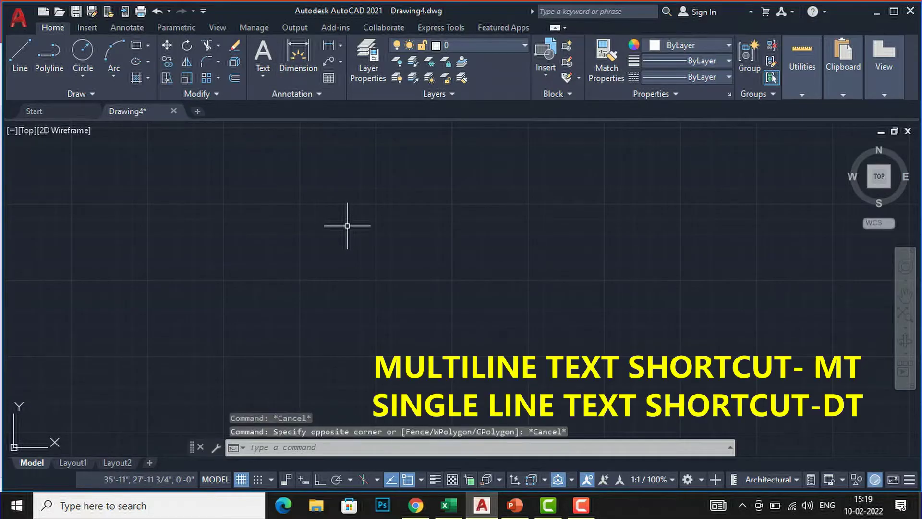
type("MT")
key("Return")
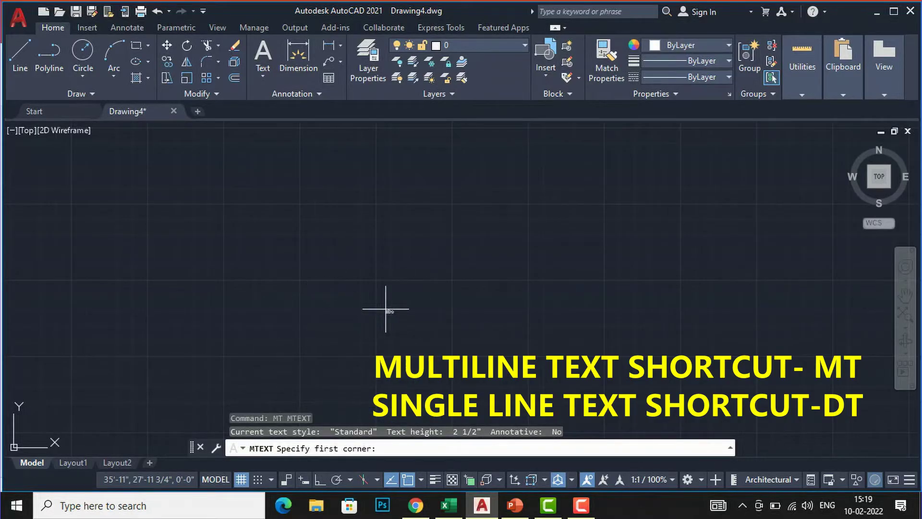
key("Escape")
key("Escape")
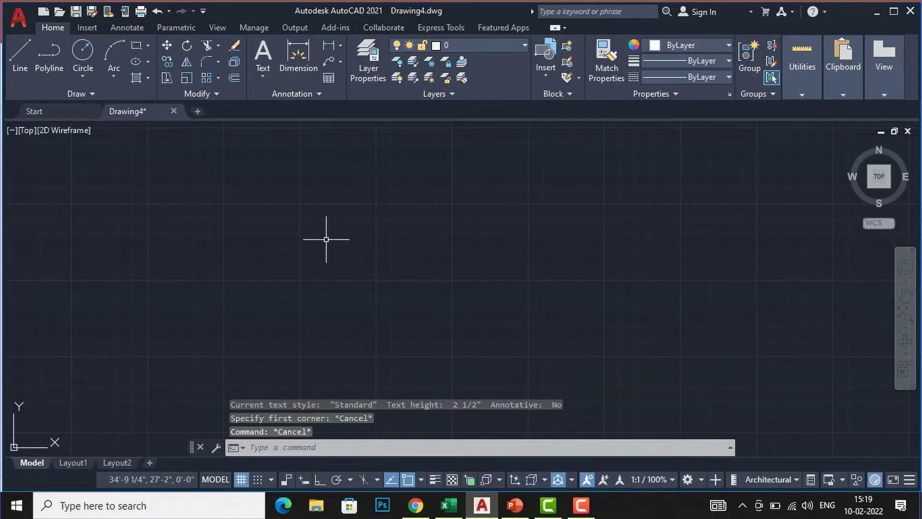
type("DT")
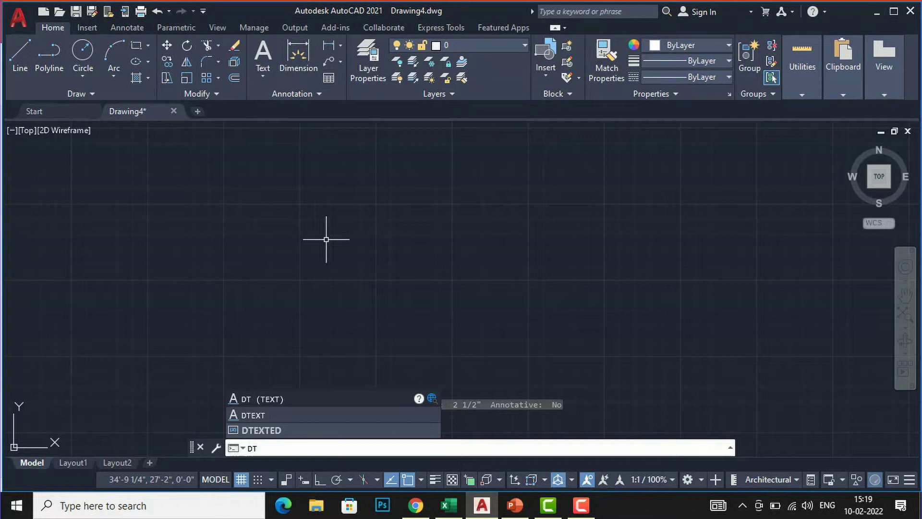
key("Return")
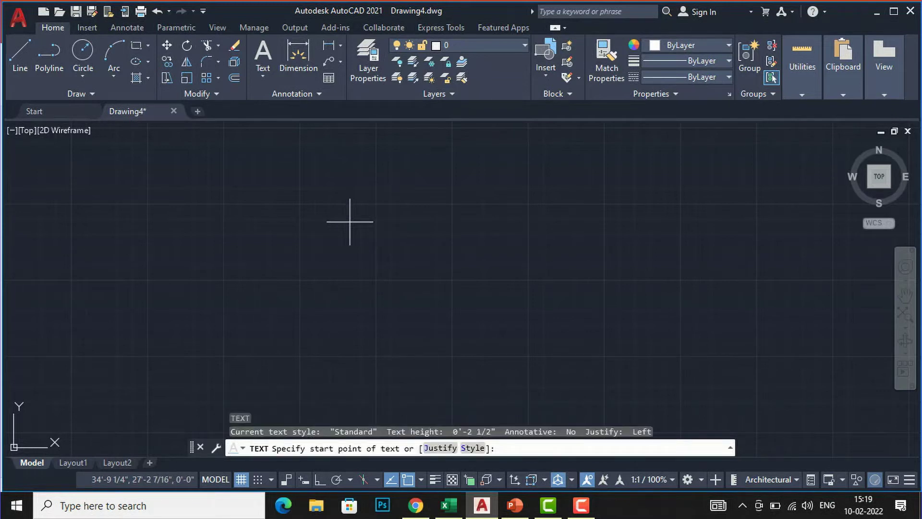
key("Escape")
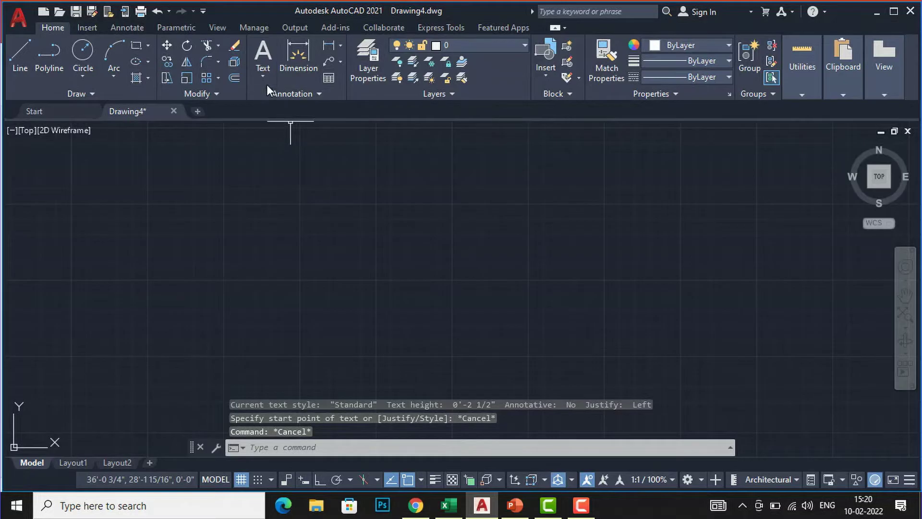
left_click(265, 78)
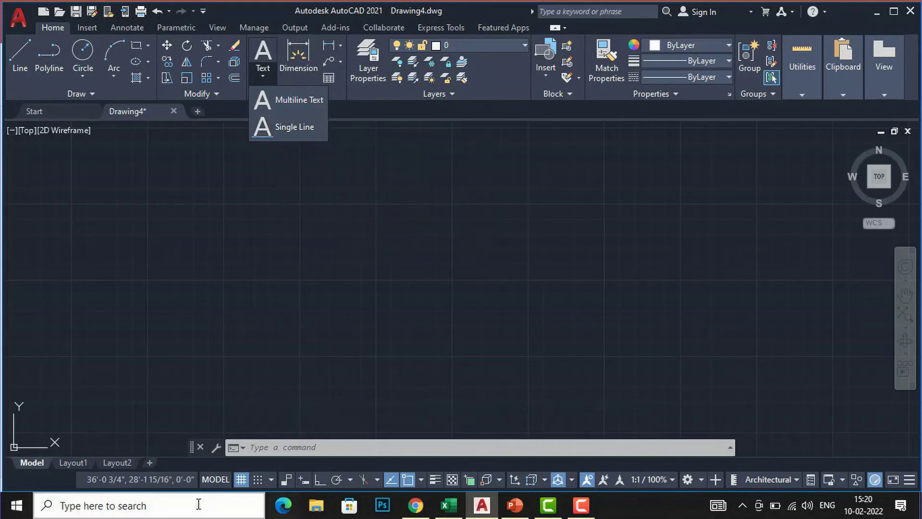
left_click(226, 325)
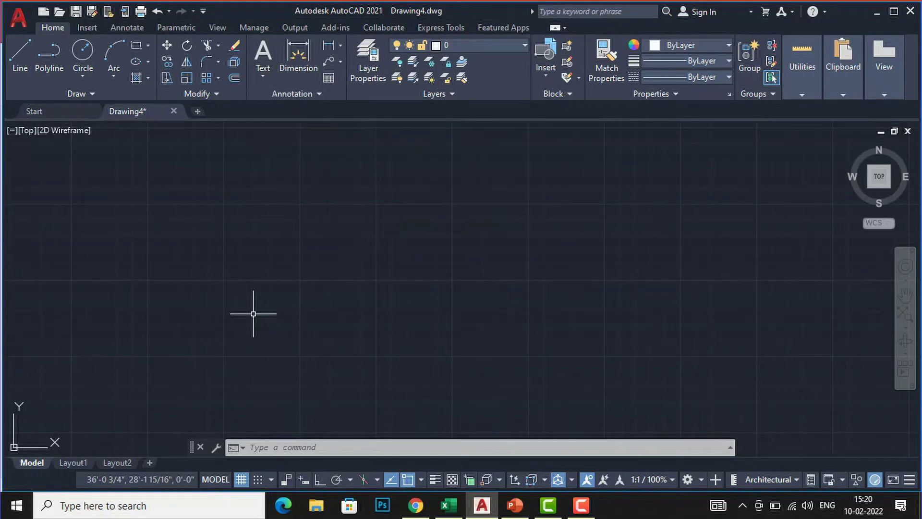
Start a multiline text object and define a wide rectangular text frame in the empty drawing area.
type("MT")
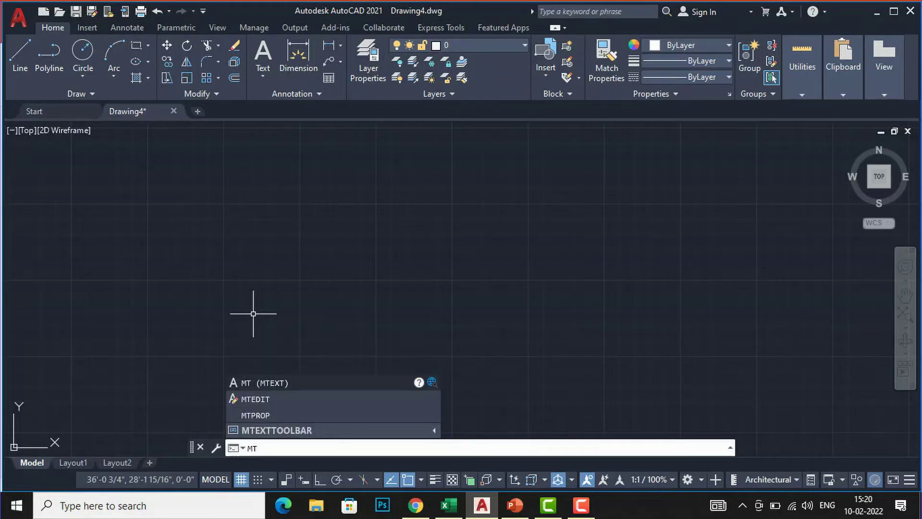
key("Return")
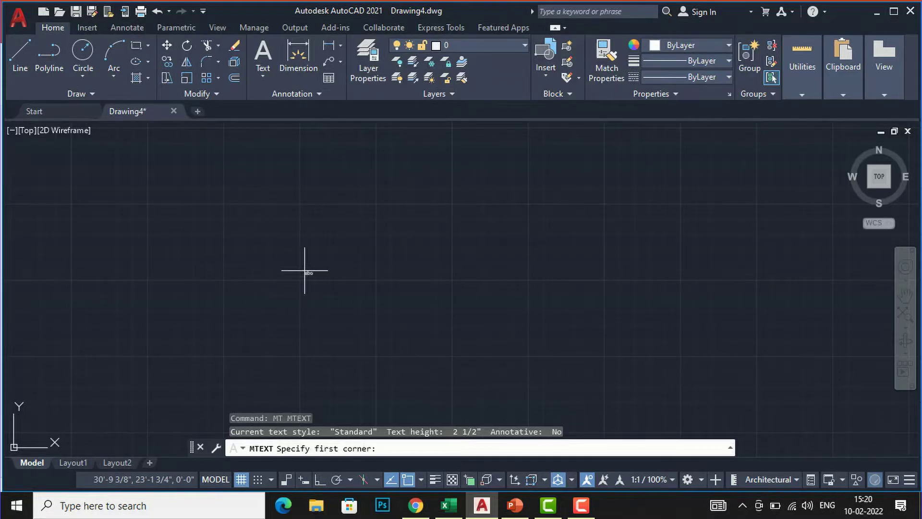
scroll(346, 222, "up", 5)
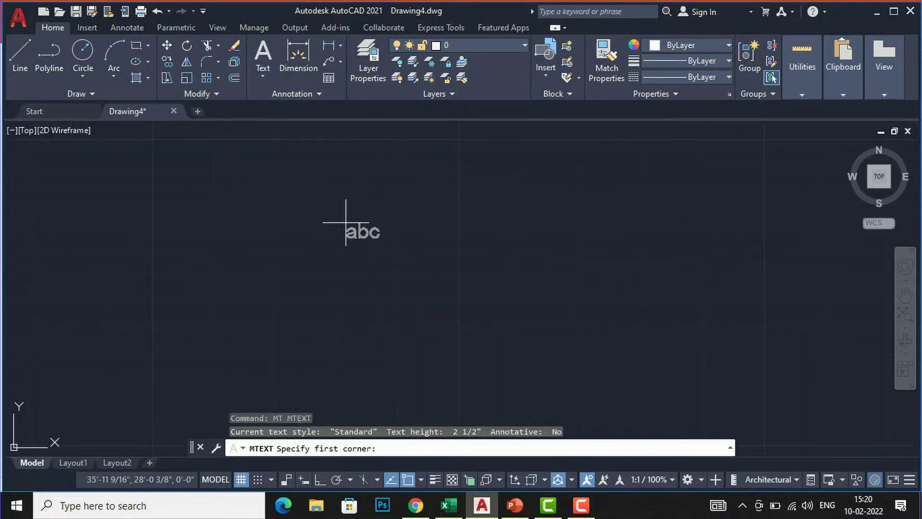
scroll(345, 223, "down", 2)
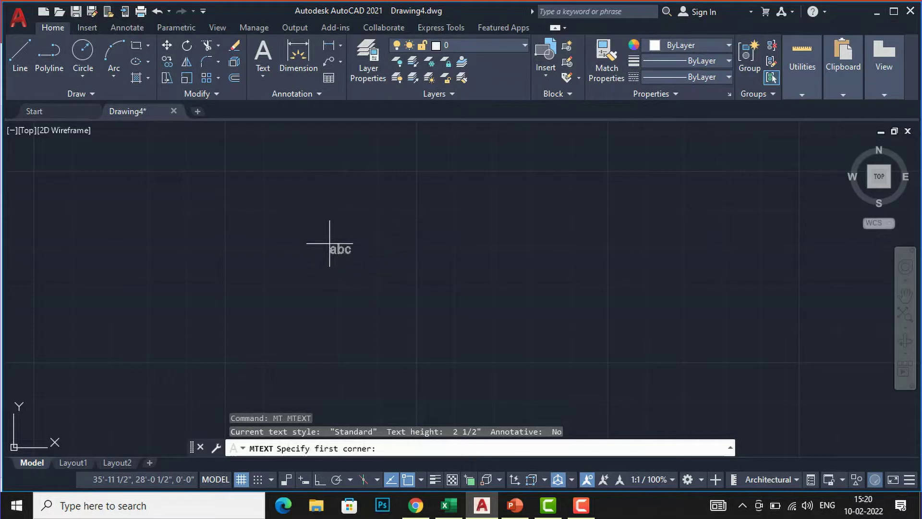
scroll(336, 221, "down", 2)
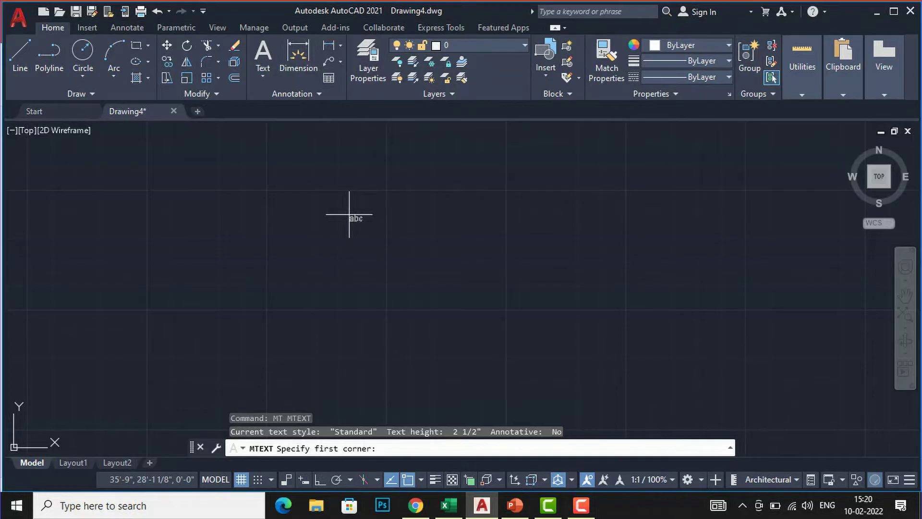
left_click(349, 214)
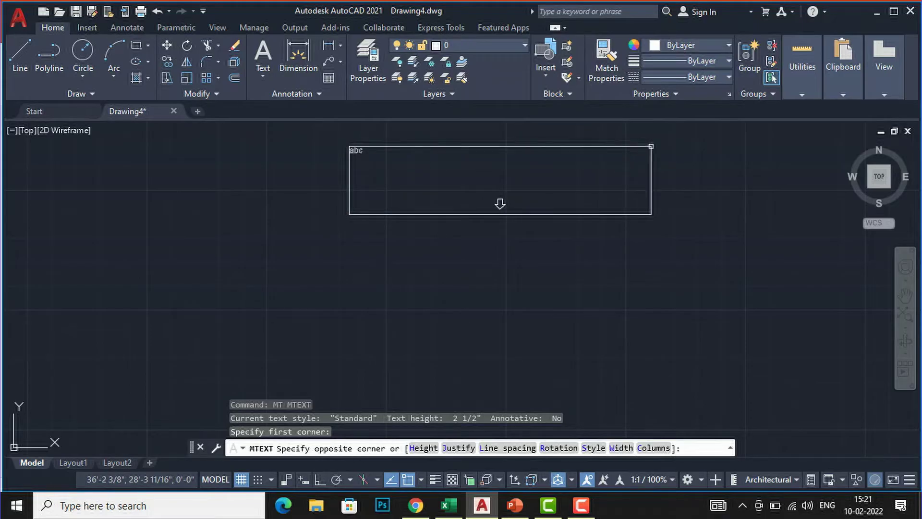
left_click(651, 146)
Enter GLAD STUDIO in the new multiline text frame and finish the text.
scroll(356, 267, "down", 2)
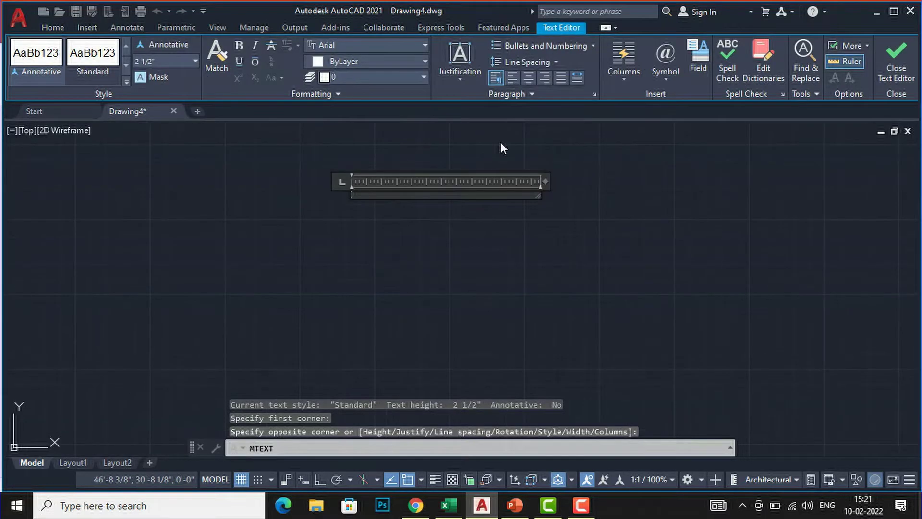
scroll(501, 145, "up", 4)
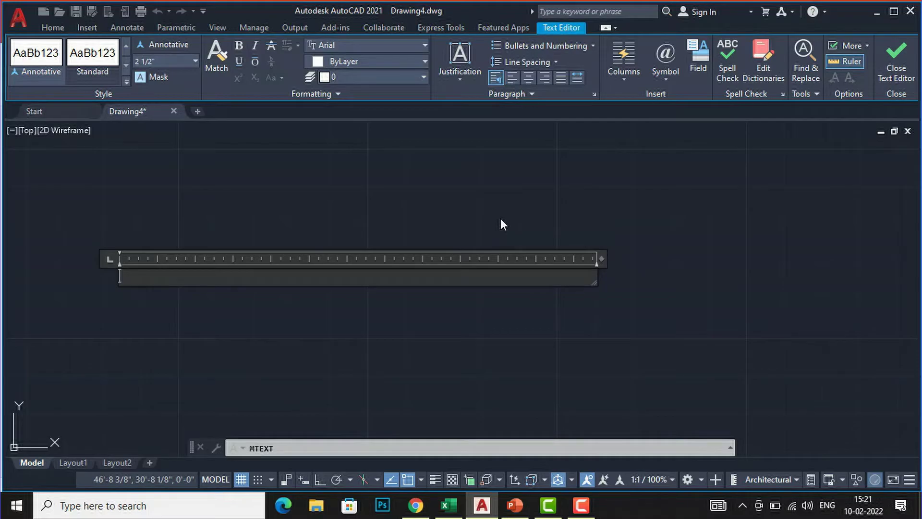
type("LAD STUDIO")
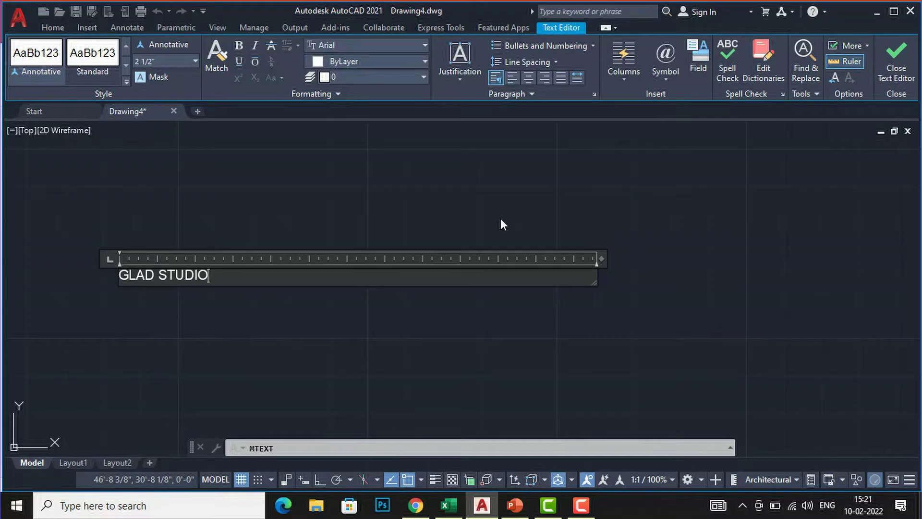
scroll(615, 264, "down", 2)
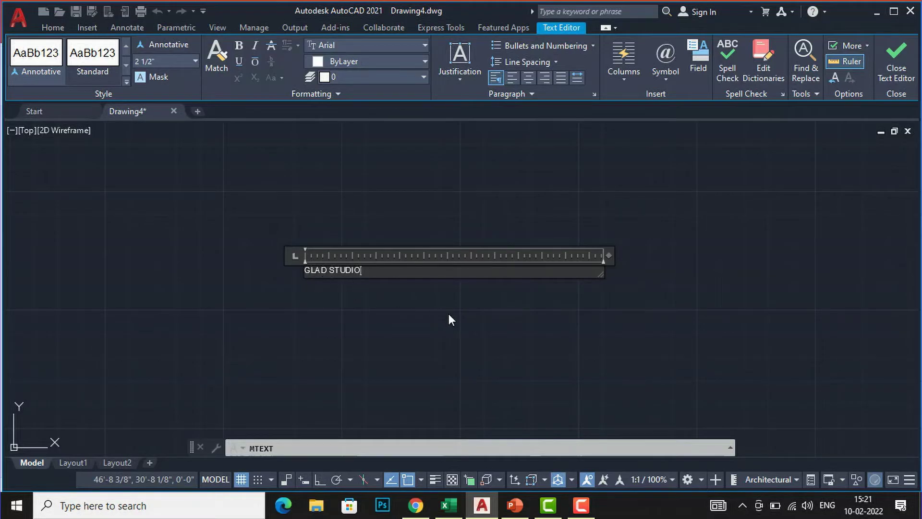
left_click(652, 291)
scroll(318, 282, "up", 5)
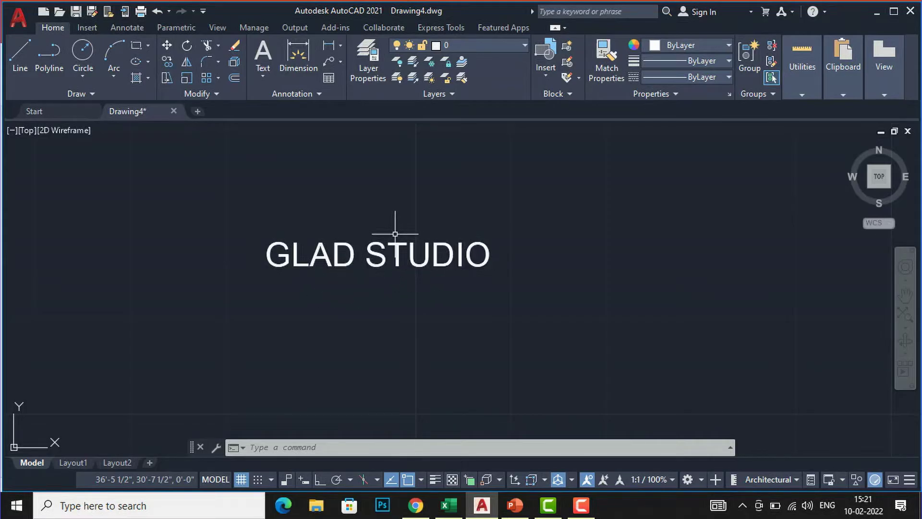
scroll(395, 235, "down", 5)
scroll(356, 275, "up", 5)
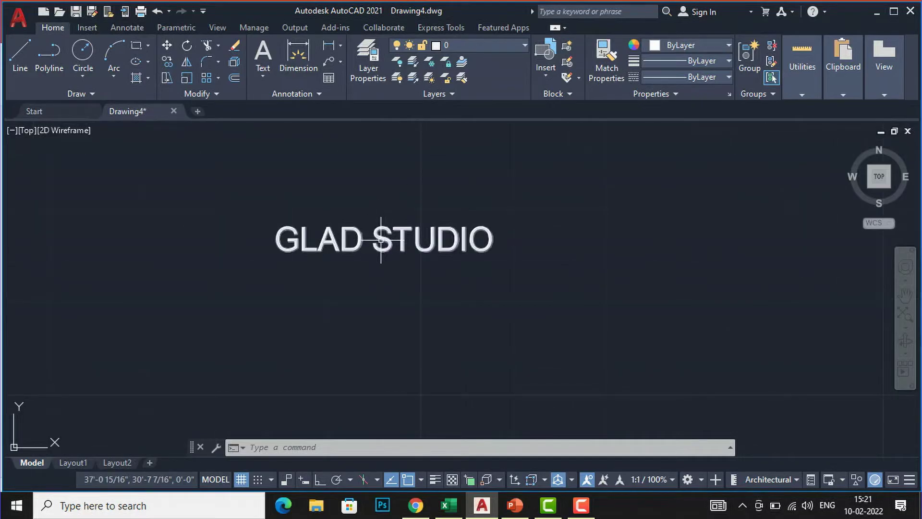
mouse_move(383, 238)
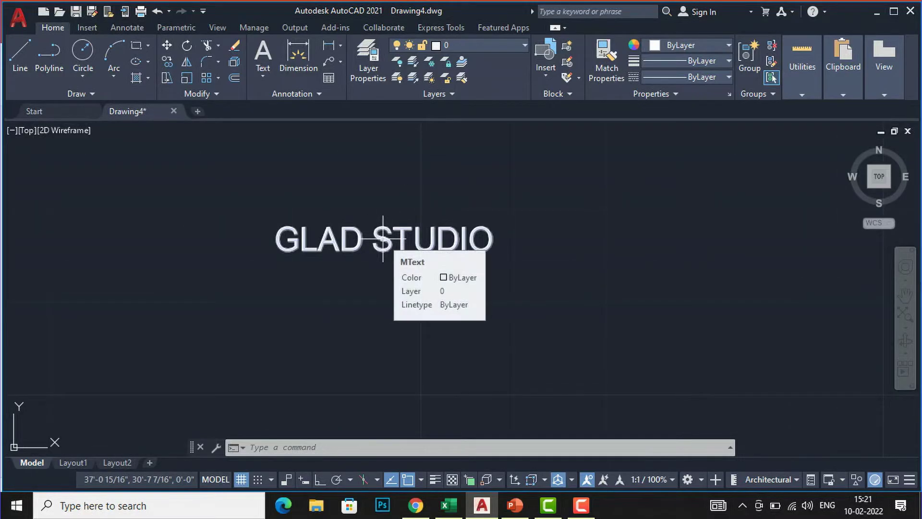
type("E")
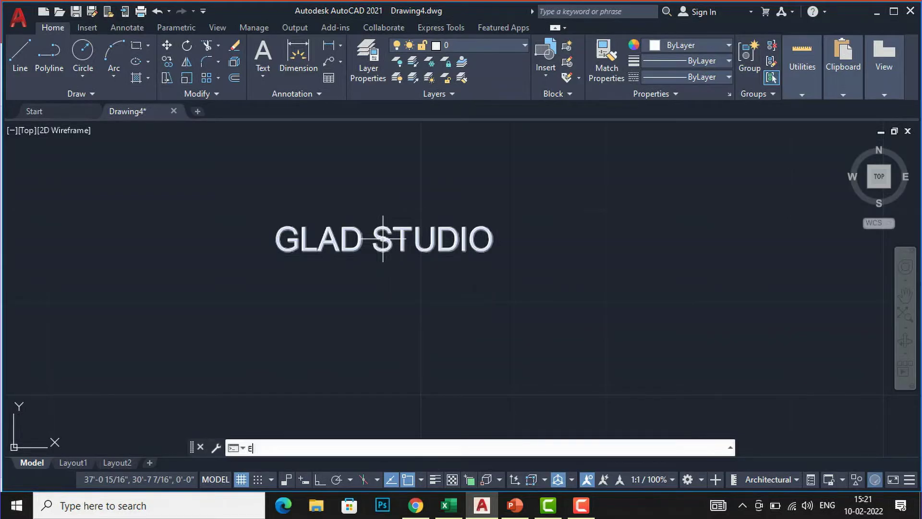
type("D")
key("Return")
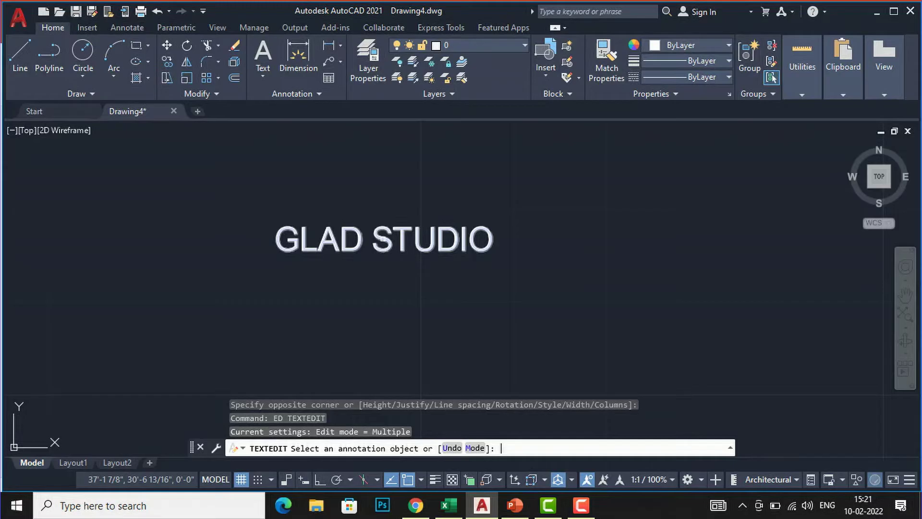
left_click(381, 238)
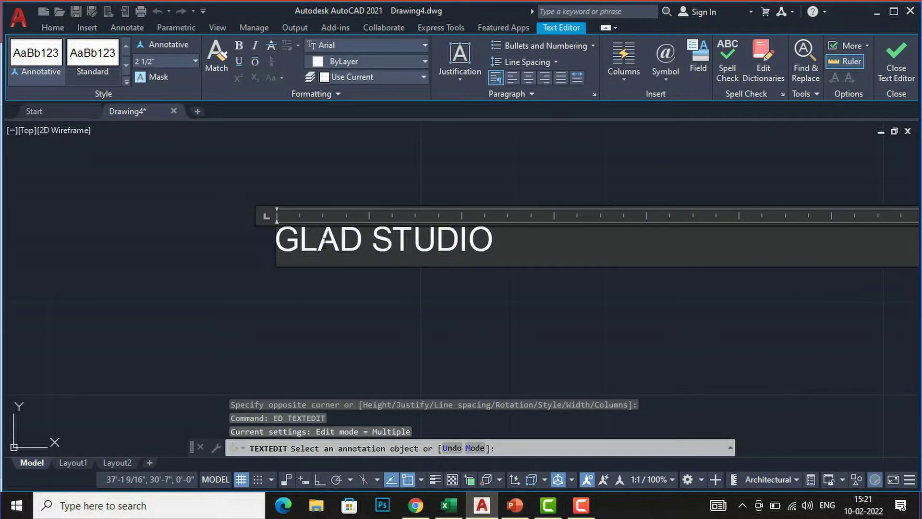
left_click(440, 296)
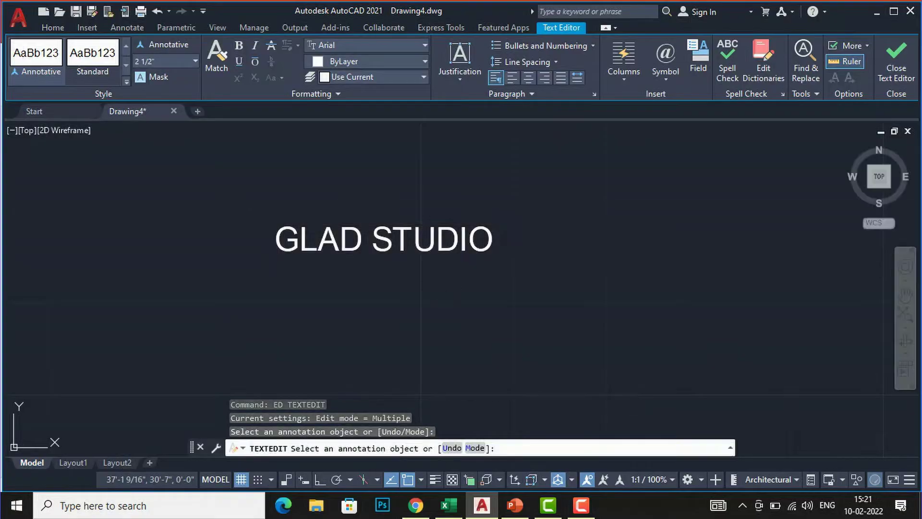
key("Escape")
Reopen the GLAD STUDIO text for editing, set the height of all its characters to 2', and finish editing.
double_click(437, 248)
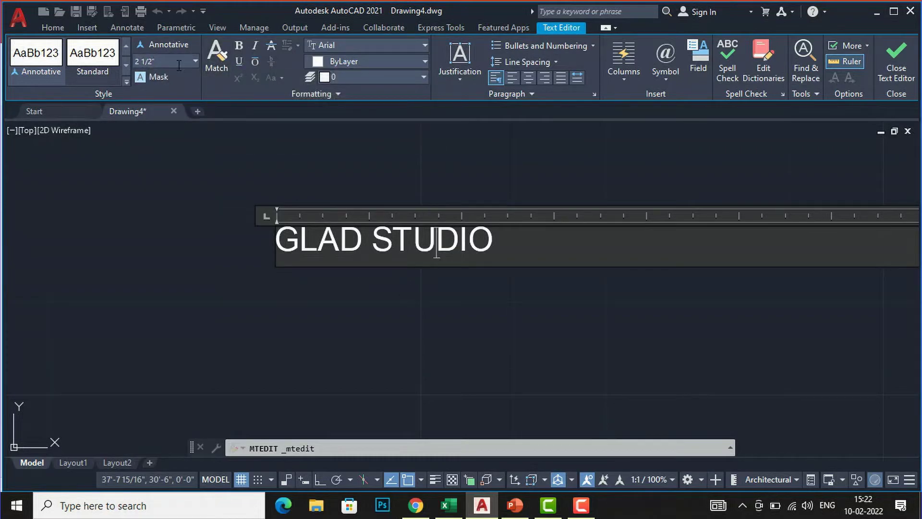
left_click(196, 62)
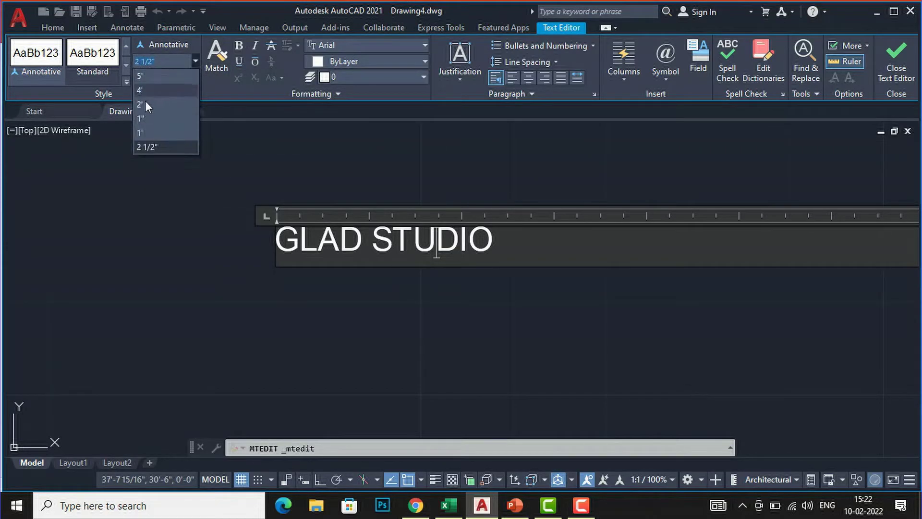
left_click(143, 104)
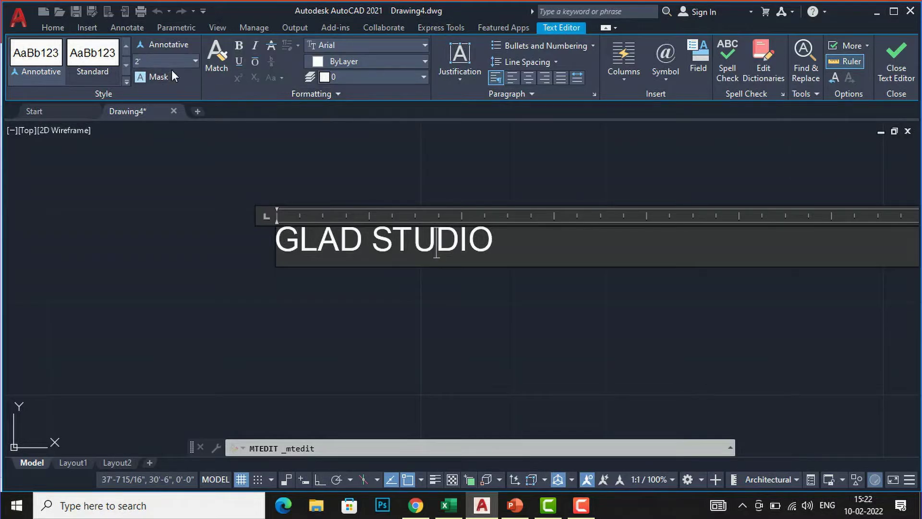
left_click(481, 240)
left_click_drag(481, 240, 262, 238)
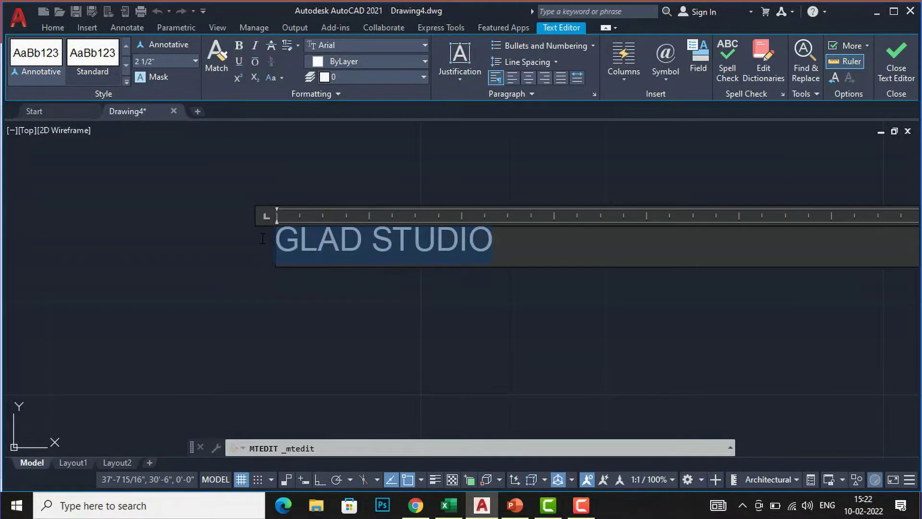
left_click(194, 62)
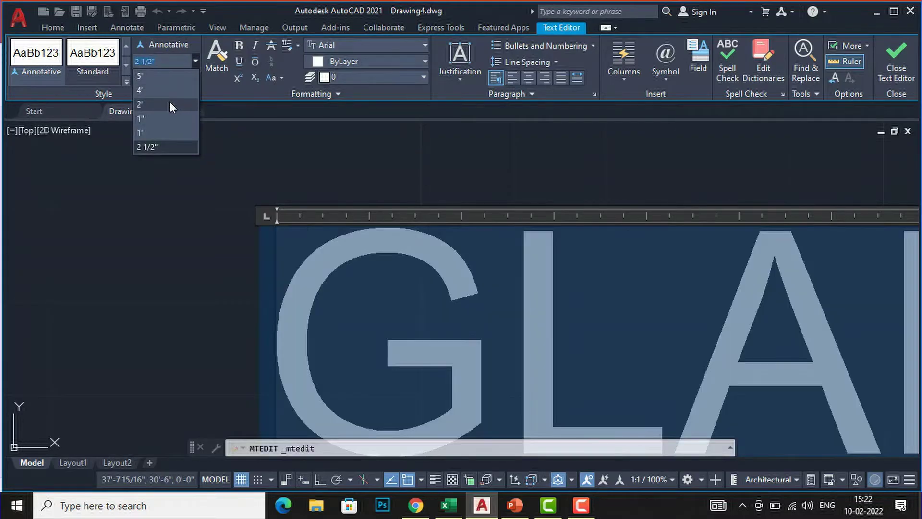
left_click(169, 102)
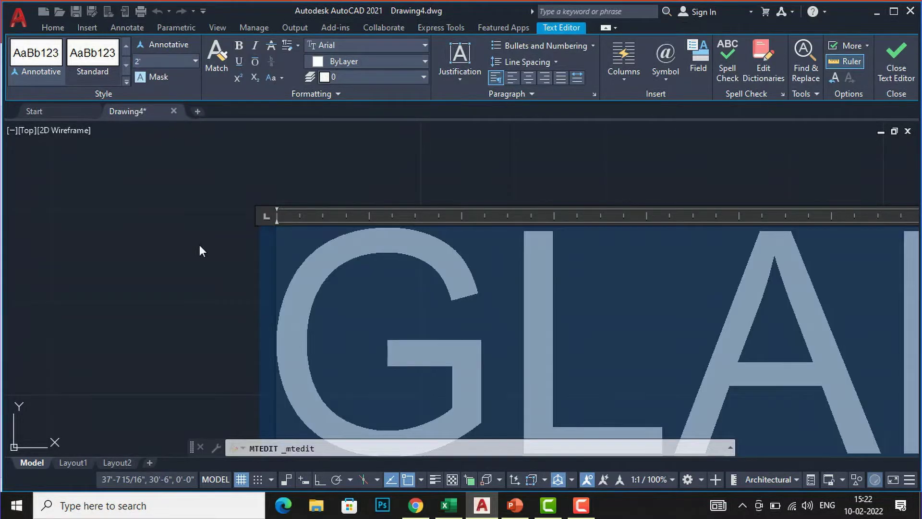
left_click(200, 245)
scroll(216, 200, "down", 4)
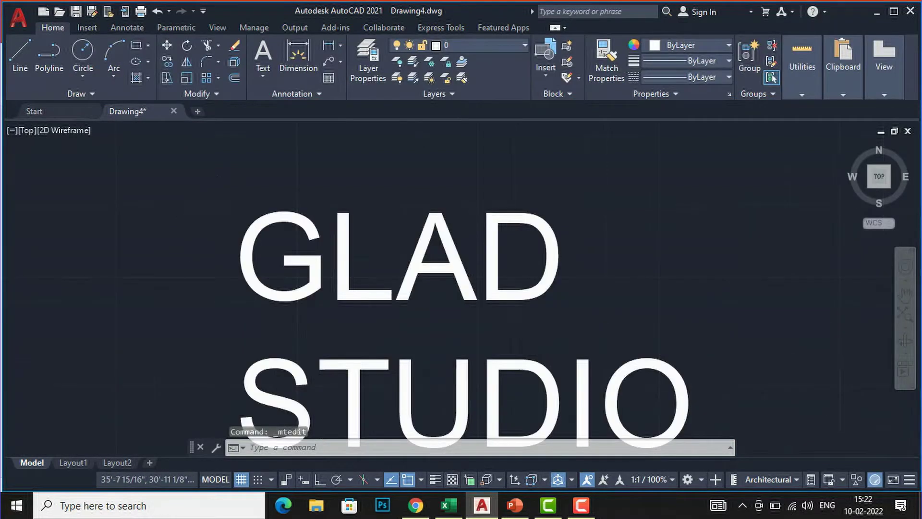
Widen the GLAD STUDIO text frame until both words fit on one line, and finish editing the text.
scroll(218, 200, "down", 2)
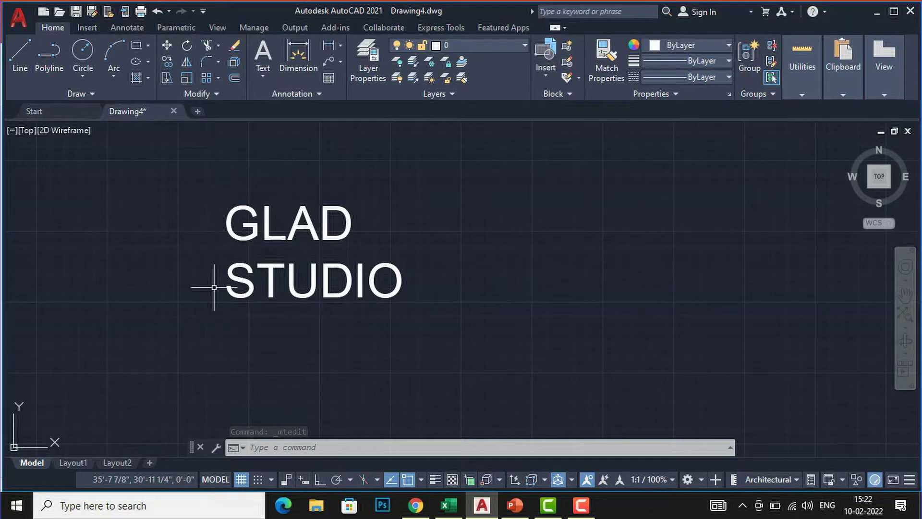
left_click(348, 220)
double_click(347, 221)
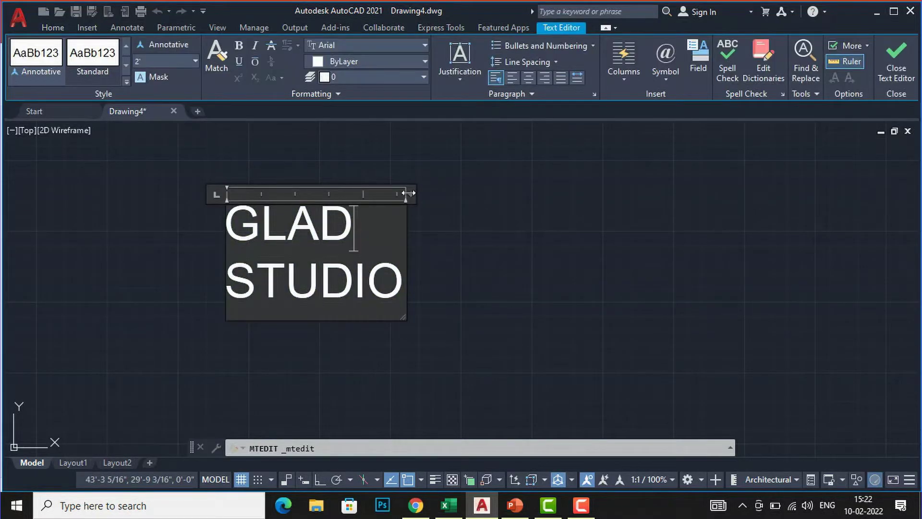
left_click_drag(407, 193, 628, 173)
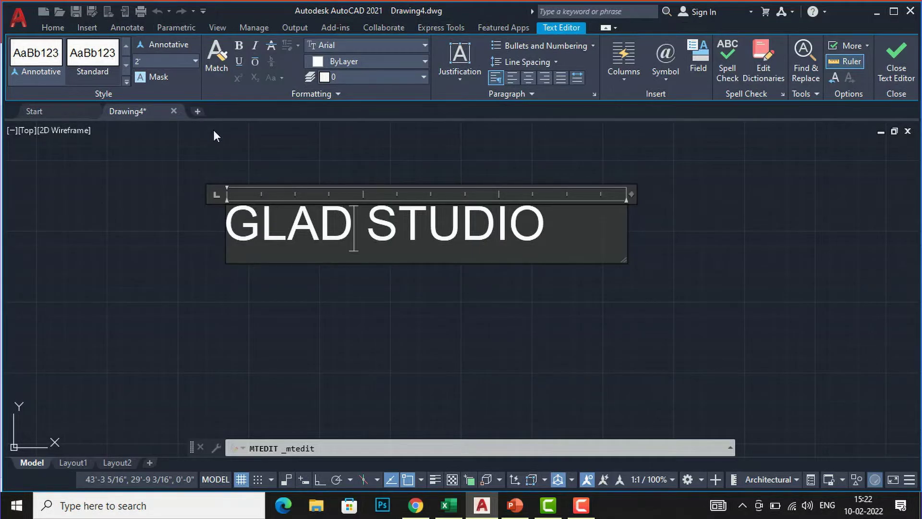
left_click(195, 268)
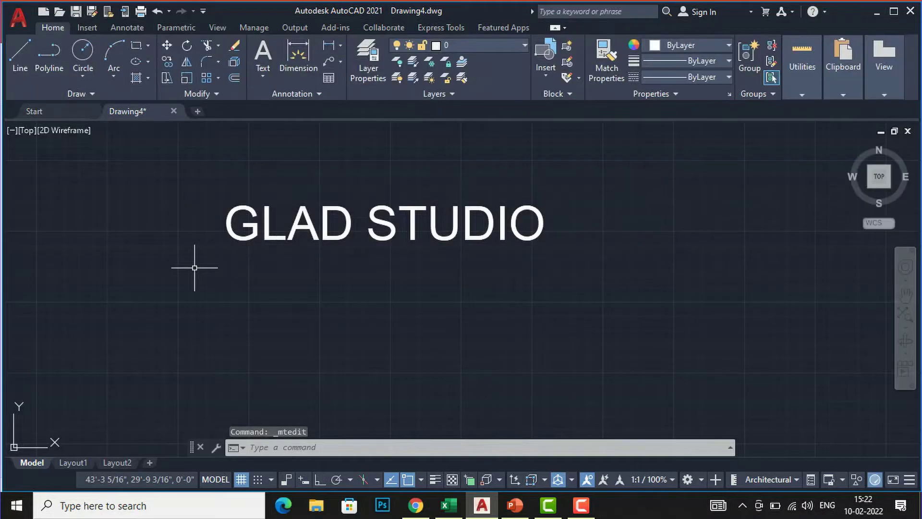
Reopen the GLAD STUDIO text for editing to look at the Annotative and Standard text styles.
double_click(265, 223)
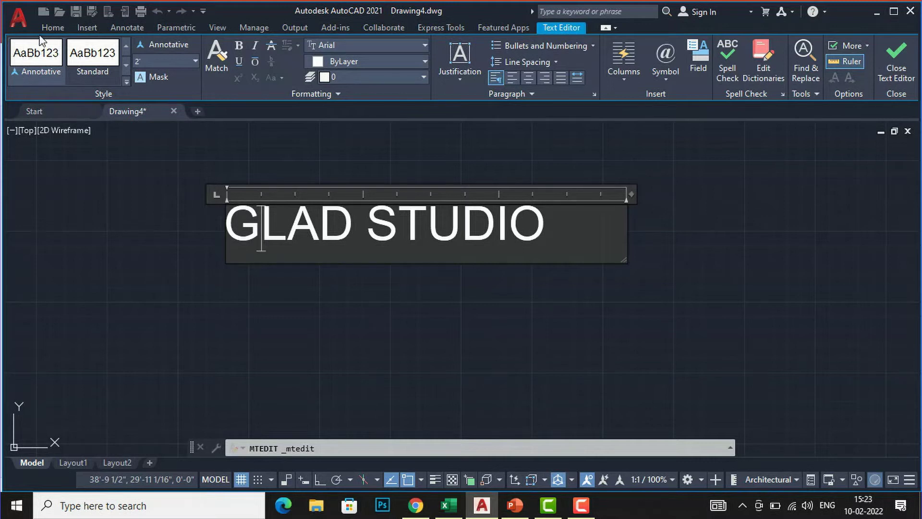
key("Left")
key("Right")
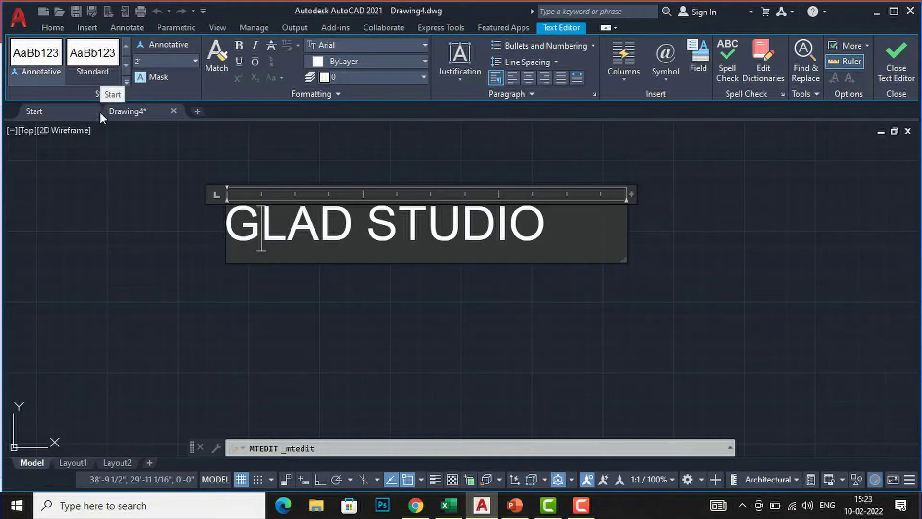
key("Left")
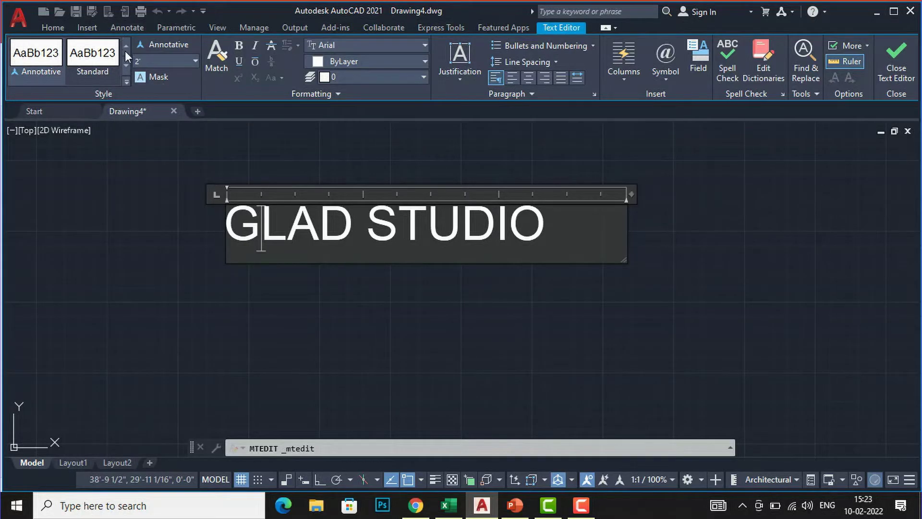
Switch to PowerPoint, read the slides on annotative text and how it differs from standard text, and return to AutoCAD.
left_click(514, 505)
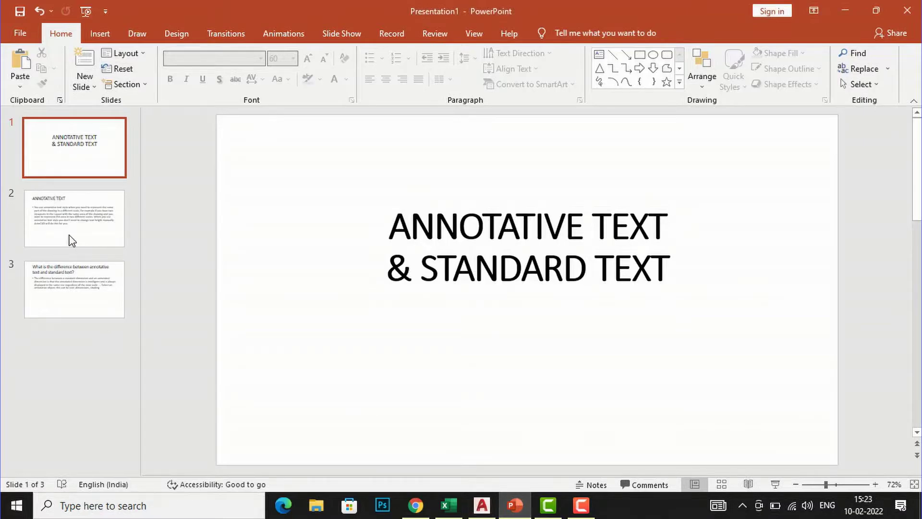
left_click(55, 218)
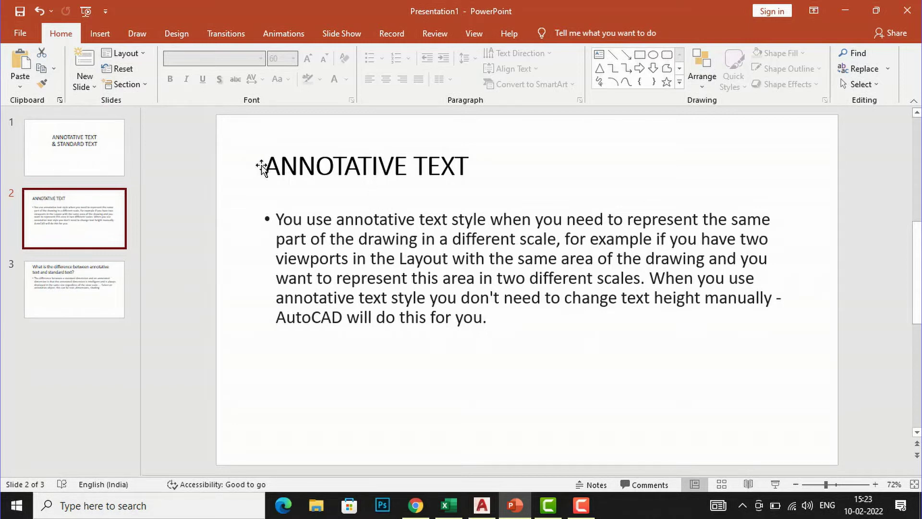
left_click(34, 289)
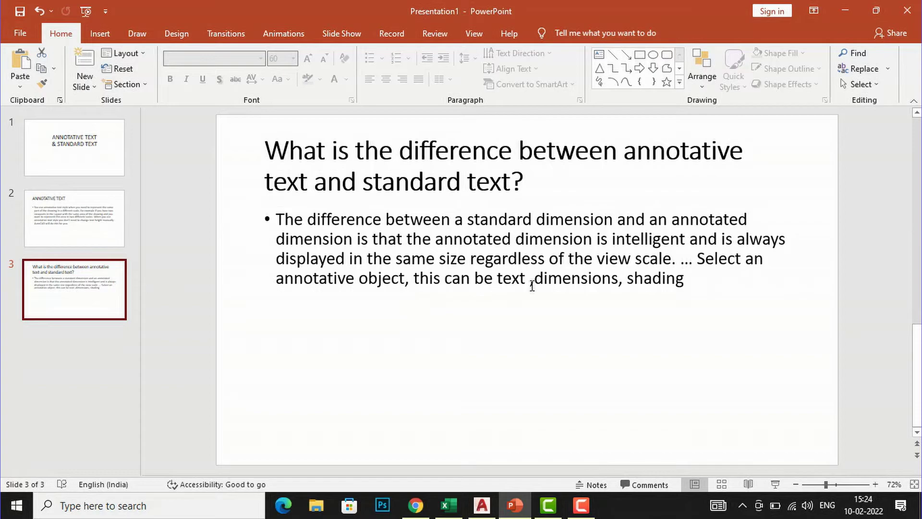
left_click(325, 317)
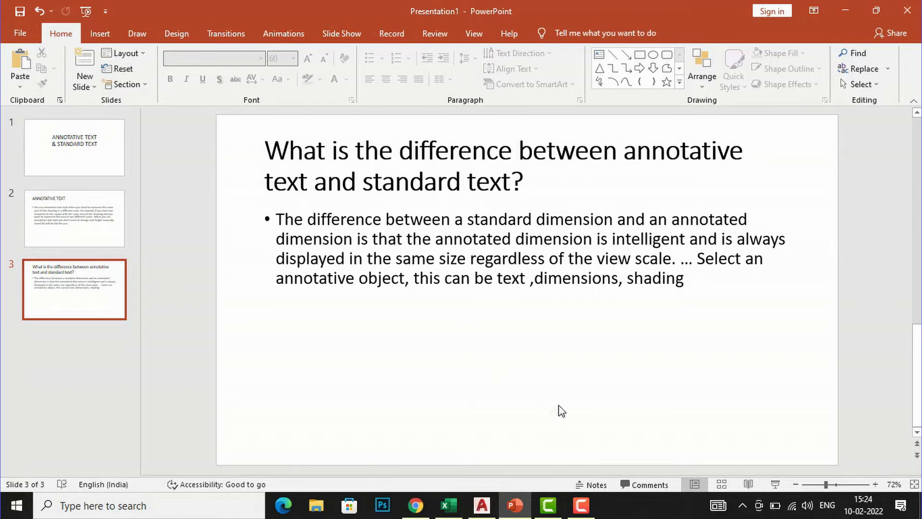
left_click(482, 505)
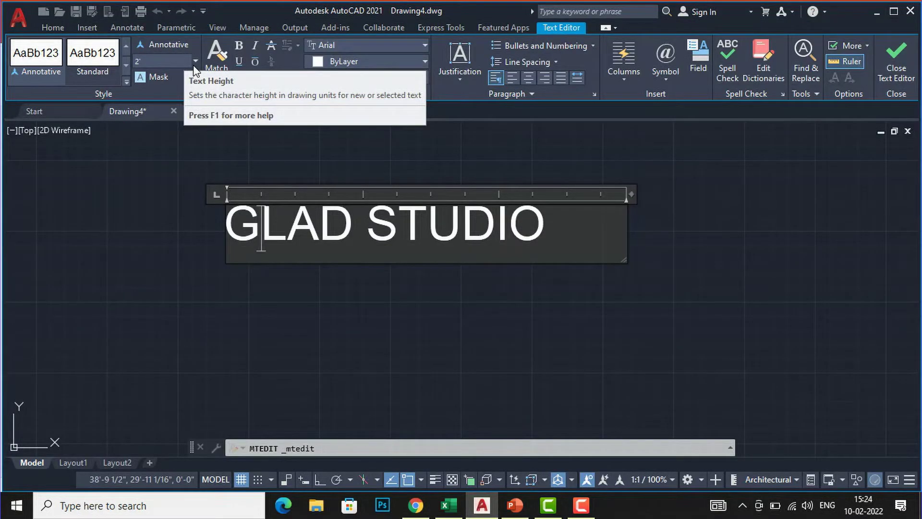
Make all characters of the GLAD STUDIO text bold.
key("ctrl+a")
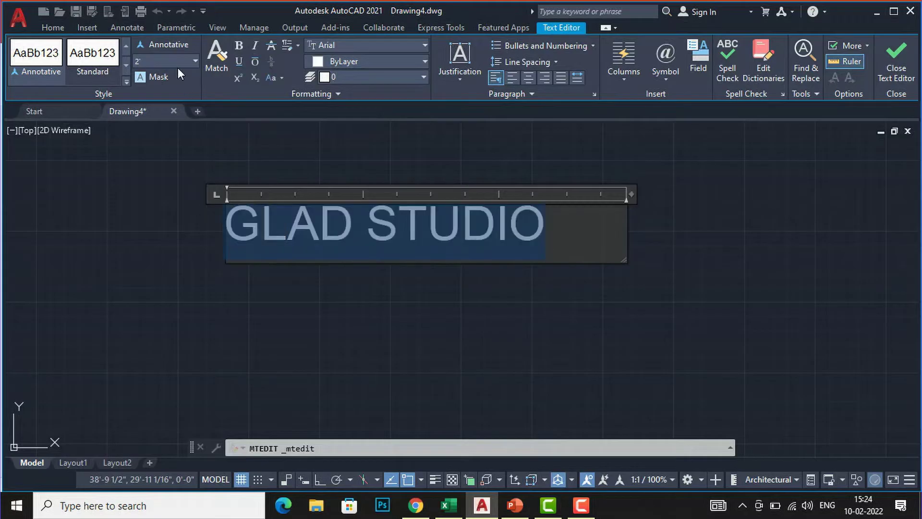
left_click(183, 169)
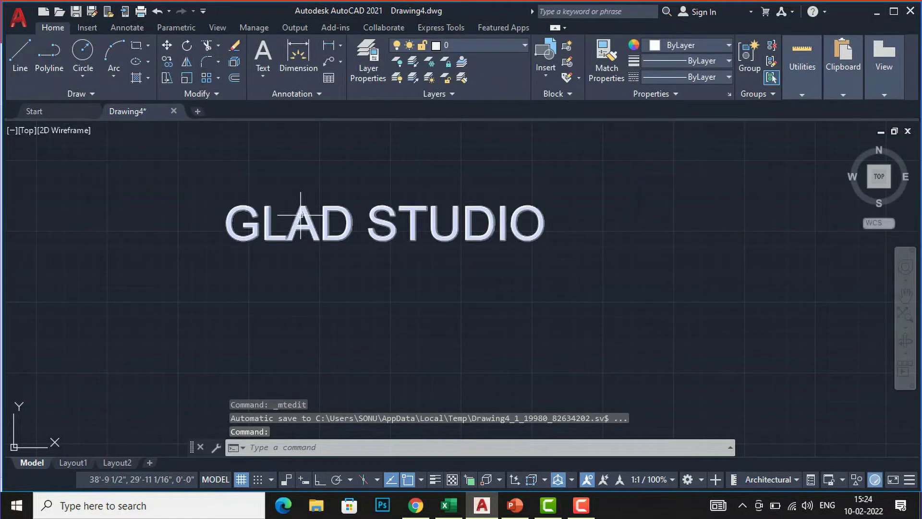
double_click(301, 211)
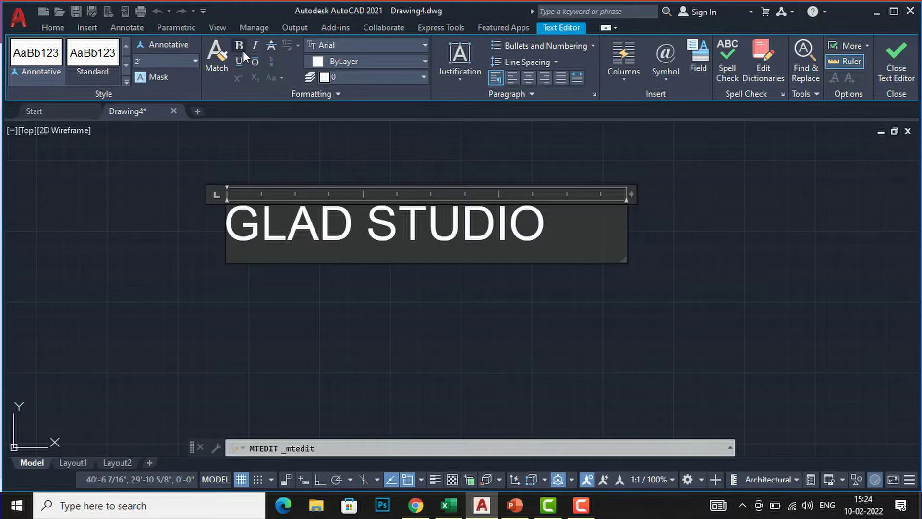
left_click_drag(548, 223, 131, 222)
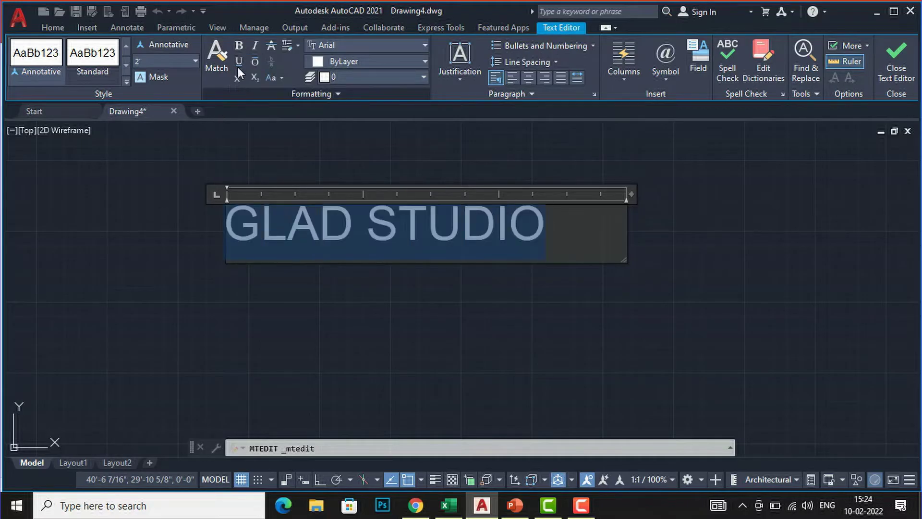
left_click(238, 48)
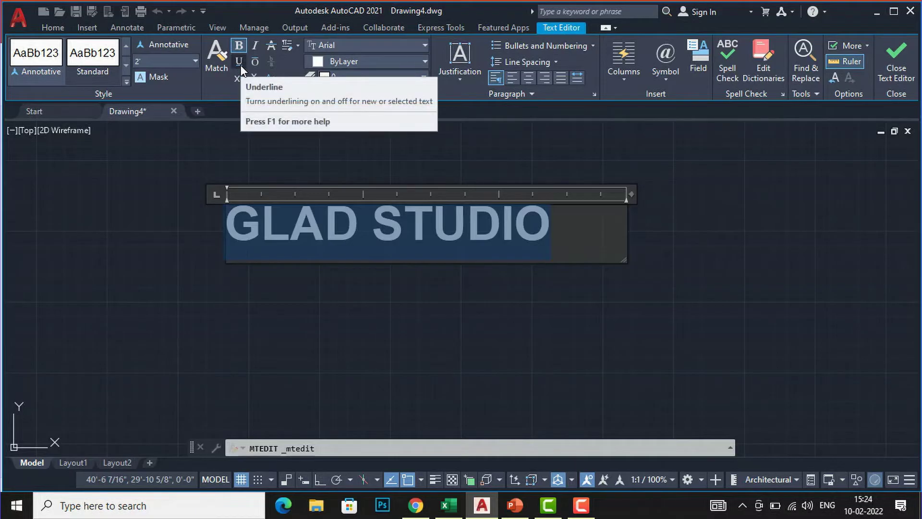
Try underlining and superscript on the selected GLAD STUDIO text, turning each one off again.
left_click(240, 63)
left_click(241, 65)
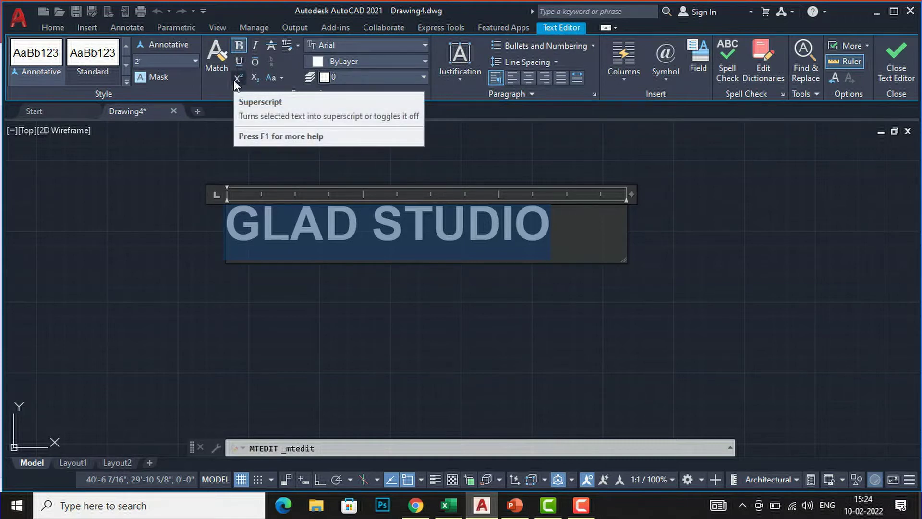
left_click(237, 78)
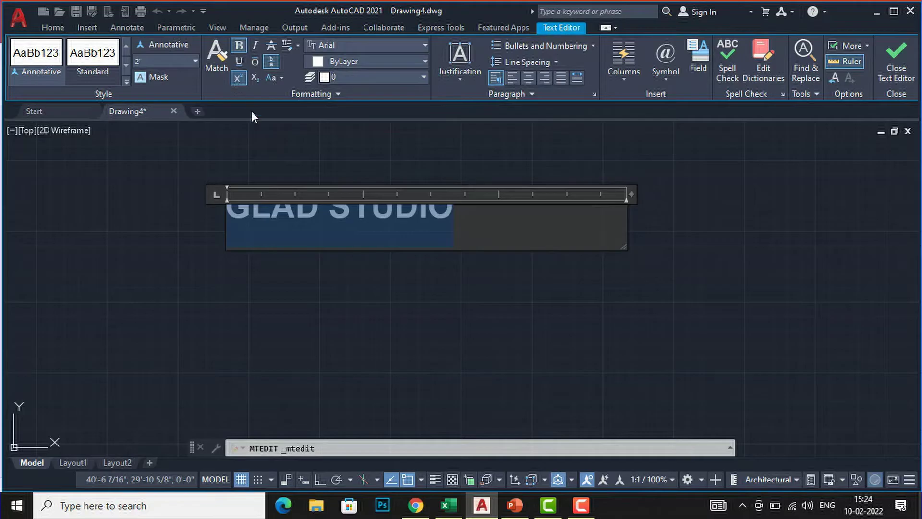
left_click(241, 78)
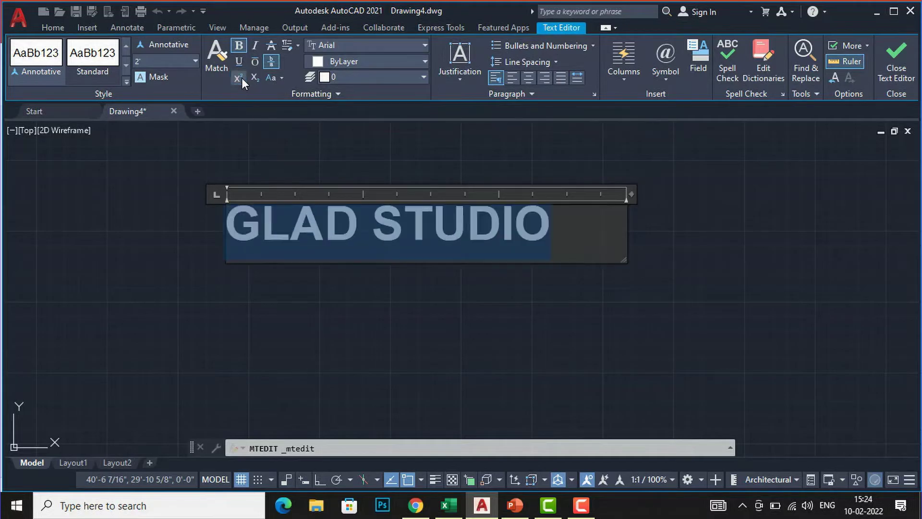
Apply italic and overline to the selected GLAD STUDIO text and finish editing.
left_click(261, 45)
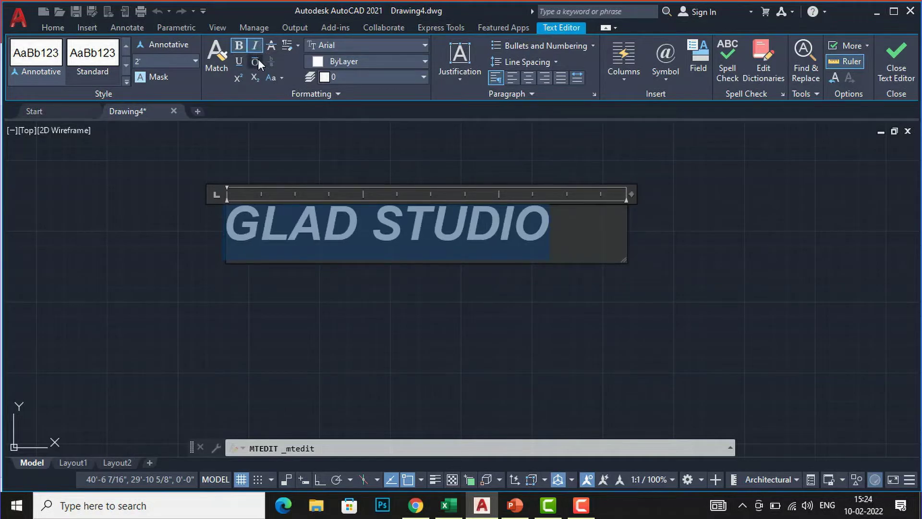
left_click(258, 60)
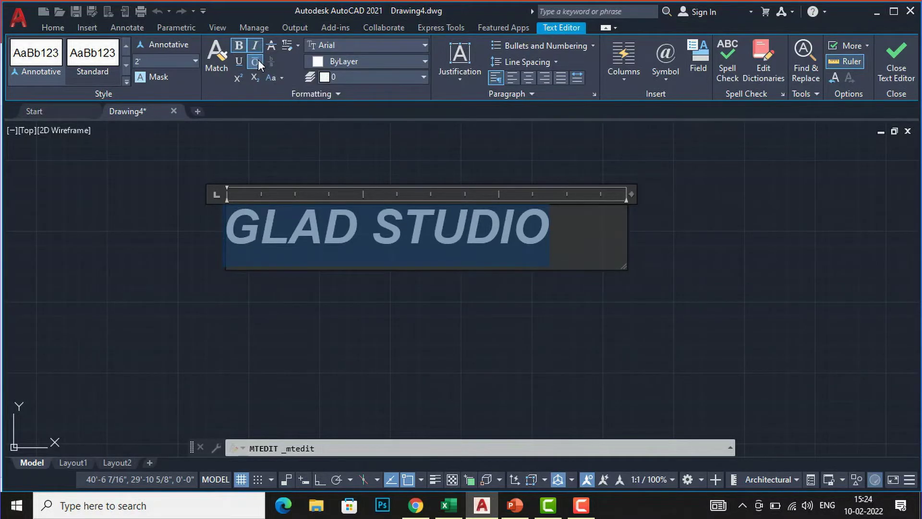
left_click(354, 348)
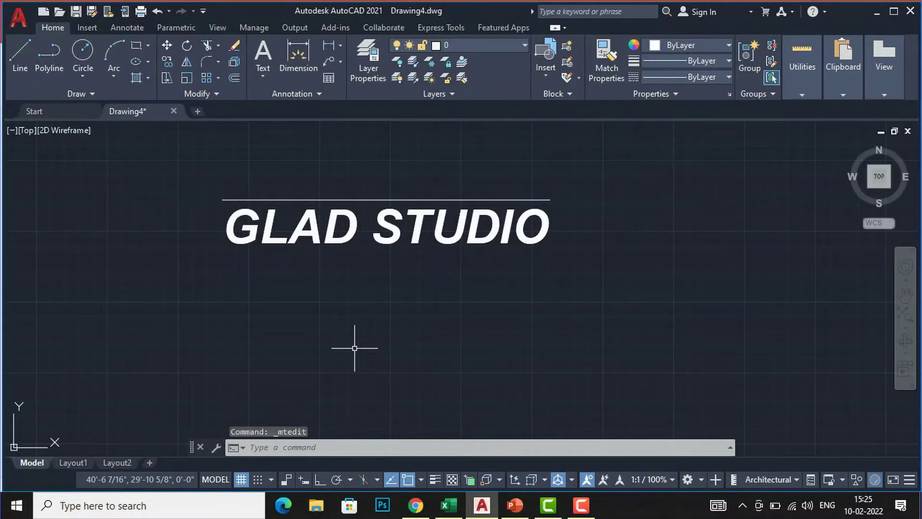
Reopen the GLAD STUDIO text and remove italic and overline from all its characters.
left_click(462, 233)
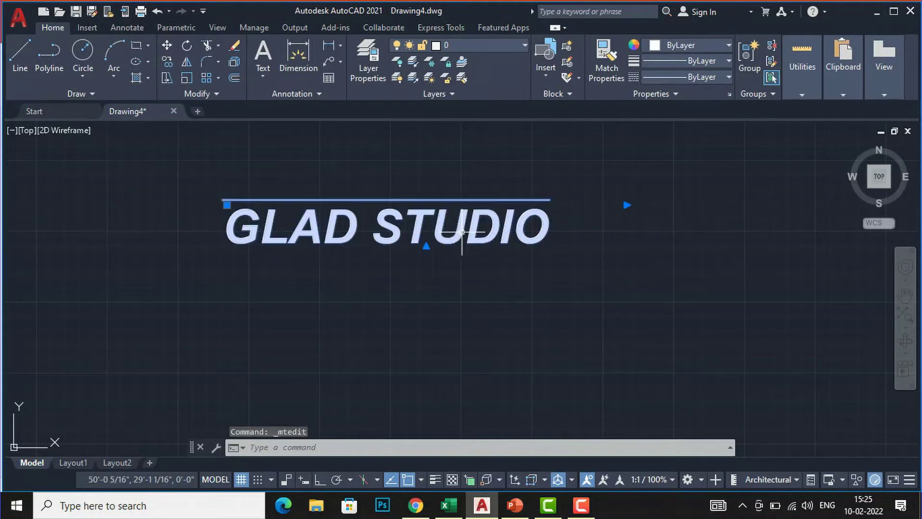
left_click_drag(551, 230, 180, 219)
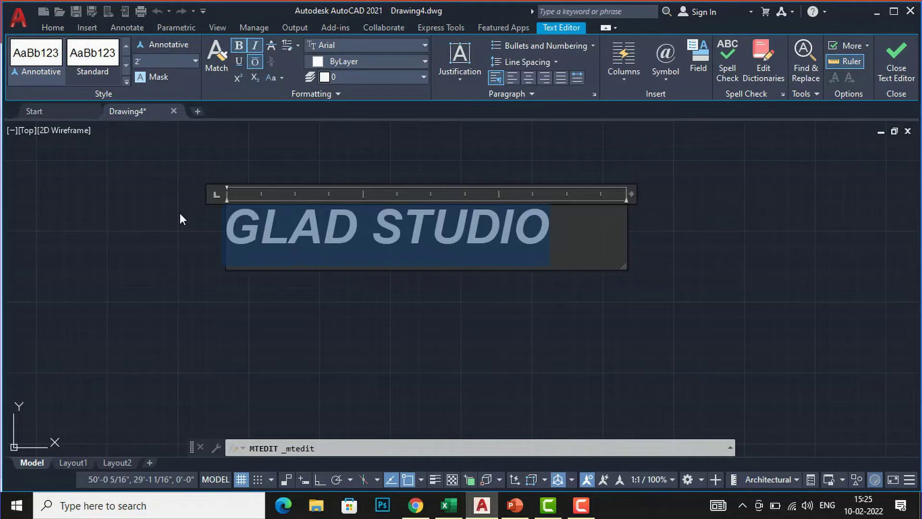
left_click(254, 44)
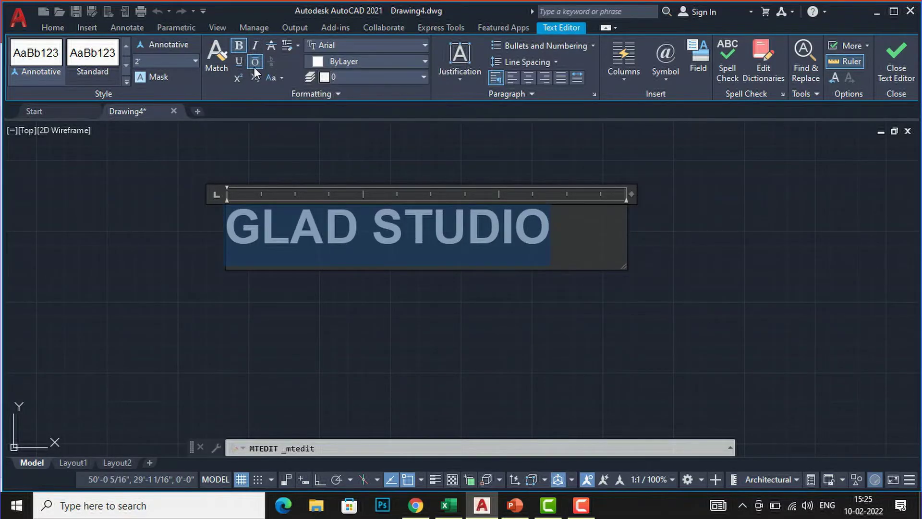
left_click(254, 62)
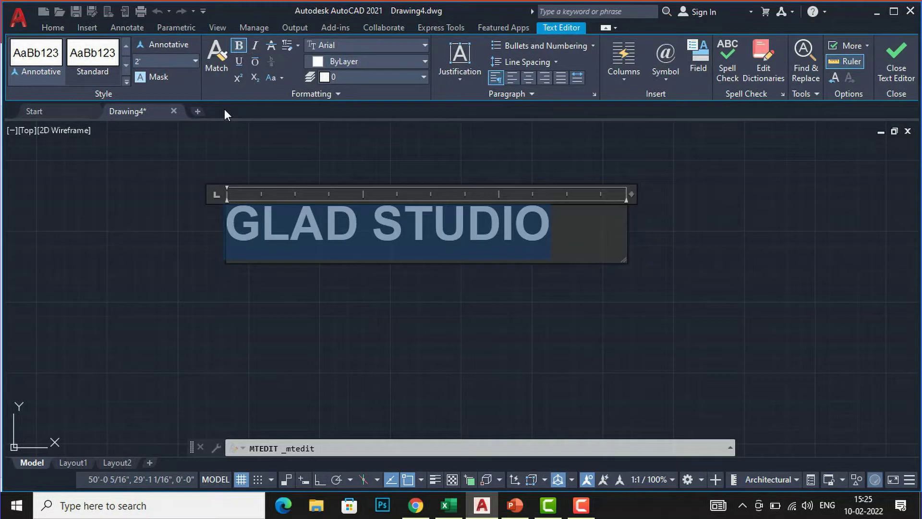
Try strikethrough on the selected text and remove it, and switch the letters to lowercase and back to uppercase.
left_click(271, 46)
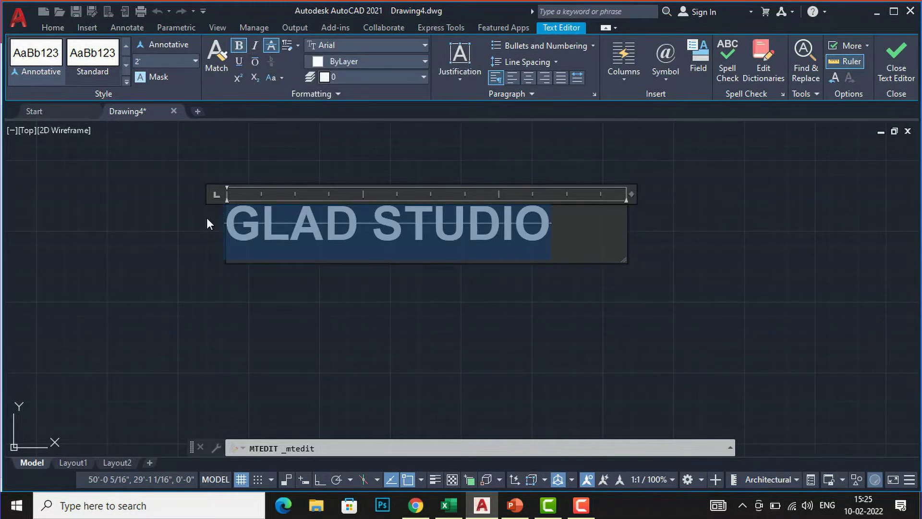
left_click(272, 48)
left_click(282, 77)
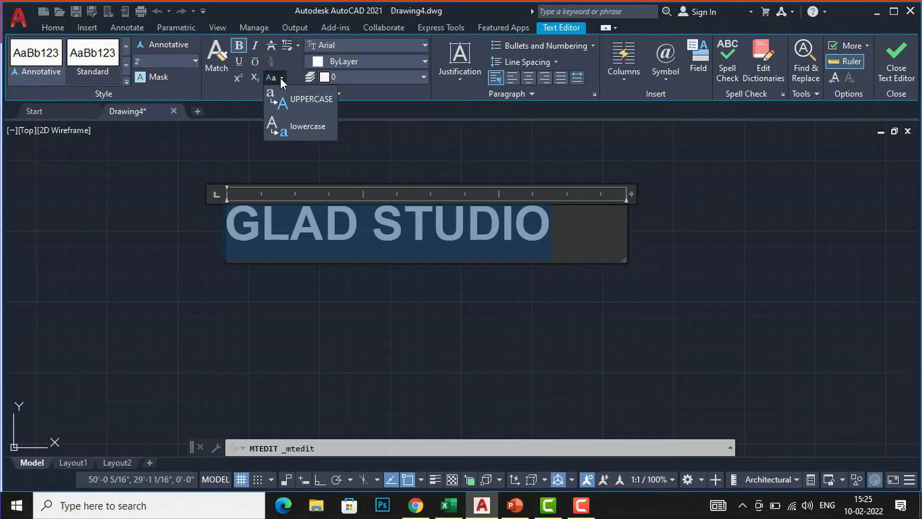
left_click(291, 127)
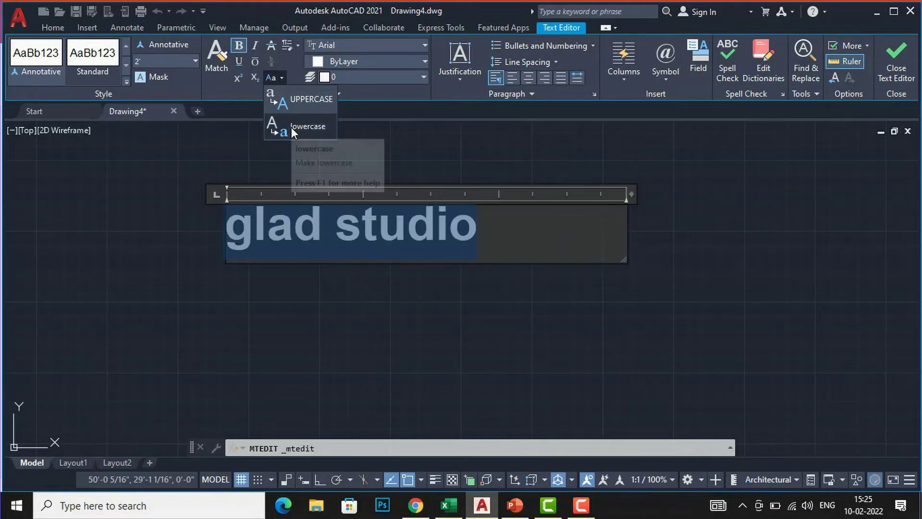
key("ctrl+z")
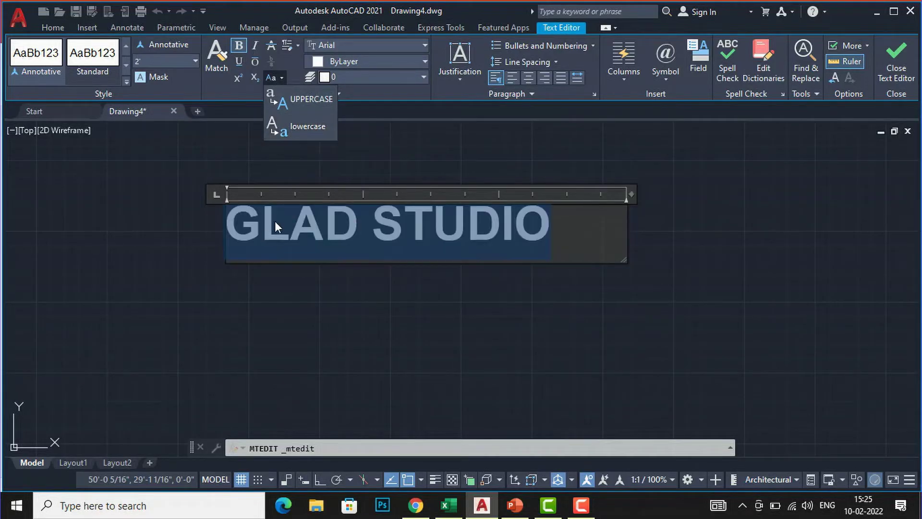
left_click(307, 124)
left_click(314, 99)
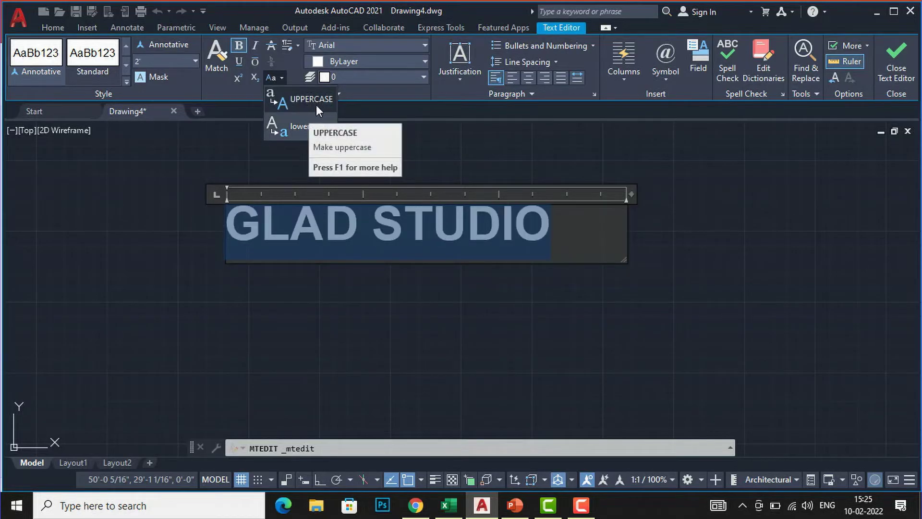
left_click(189, 210)
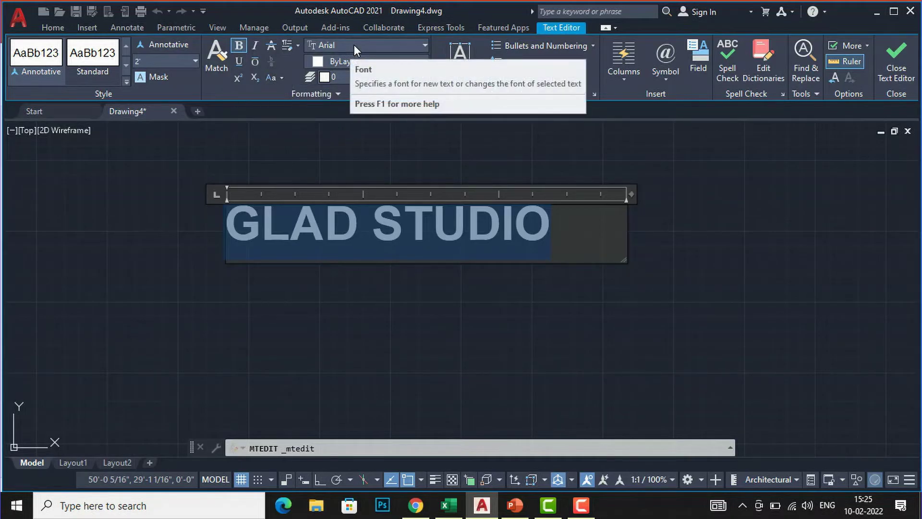
Try the Berlin Sans FB font on the selected GLAD STUDIO text, followed by Colonna MT.
left_click(381, 45)
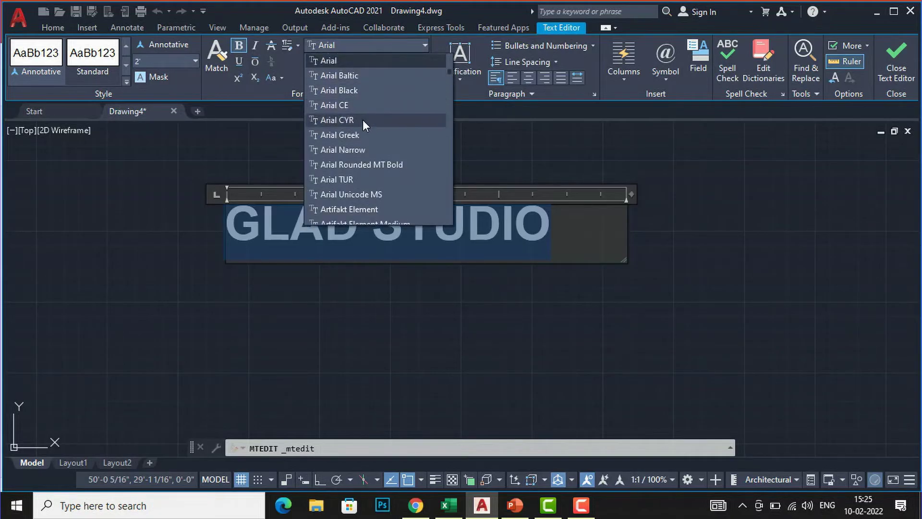
scroll(362, 120, "down", 1)
scroll(362, 120, "down", 1)
scroll(362, 120, "down", 10)
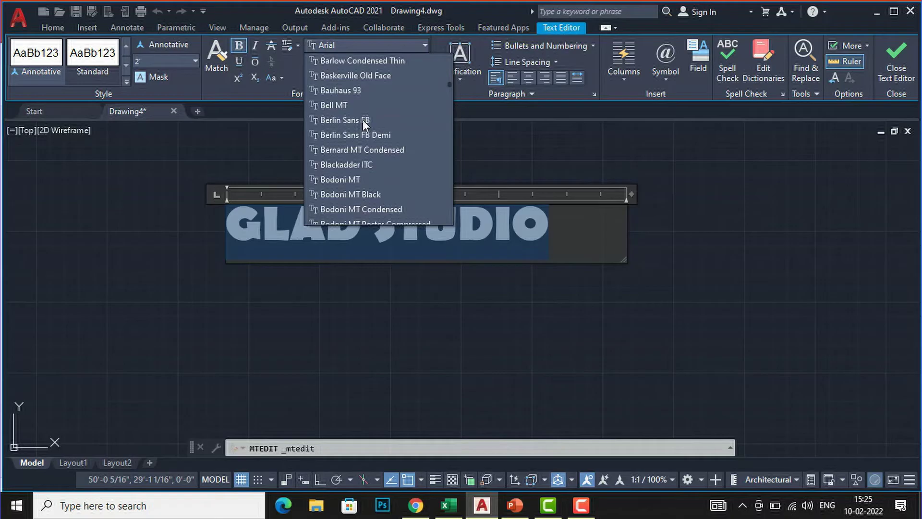
left_click(362, 120)
left_click(370, 47)
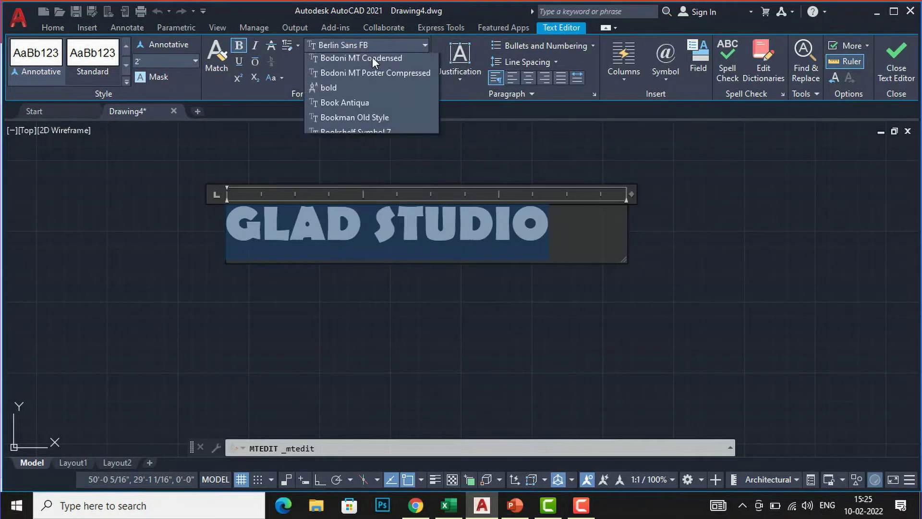
scroll(366, 185, "down", 8)
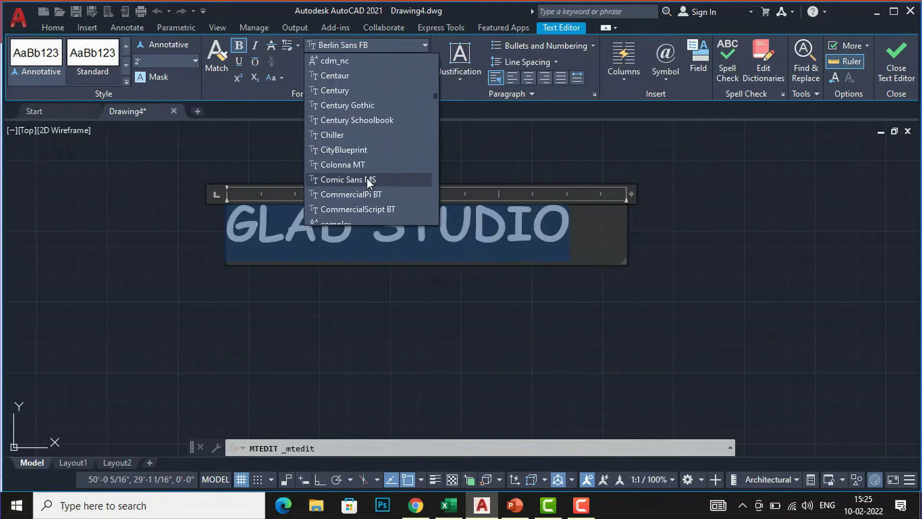
left_click(352, 166)
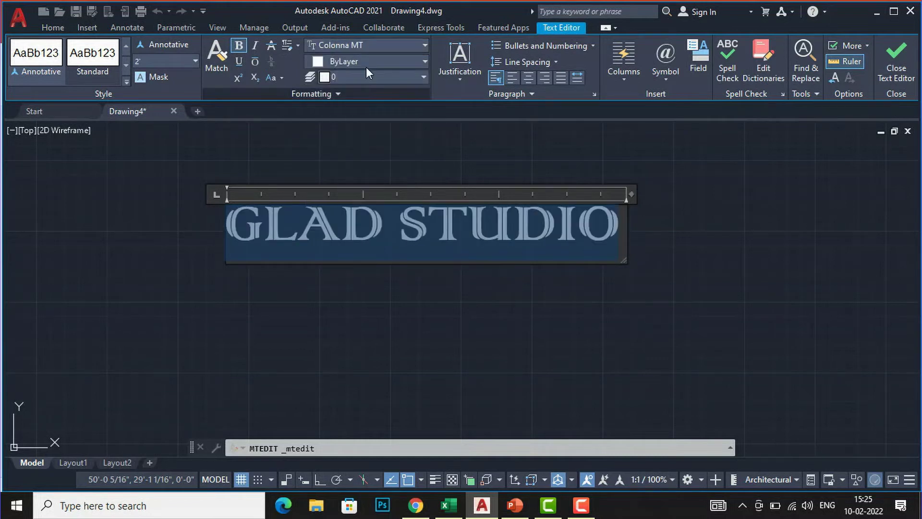
Set the font of the selected GLAD STUDIO text back to Arial.
left_click(369, 45)
scroll(375, 128, "up", 4)
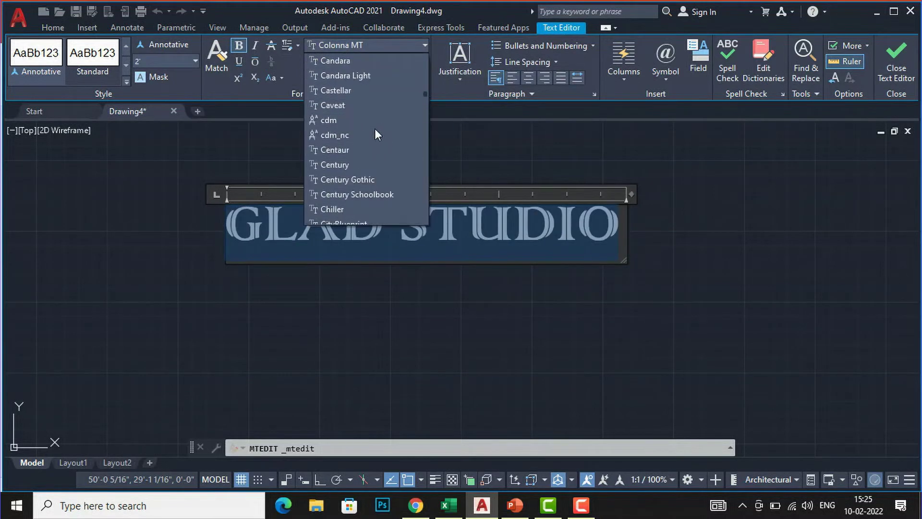
scroll(356, 109, "up", 10)
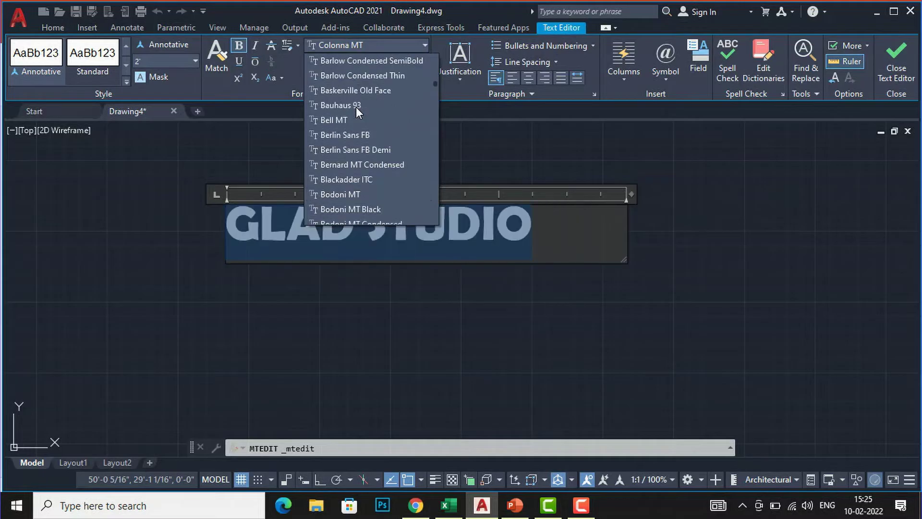
scroll(355, 106, "up", 15)
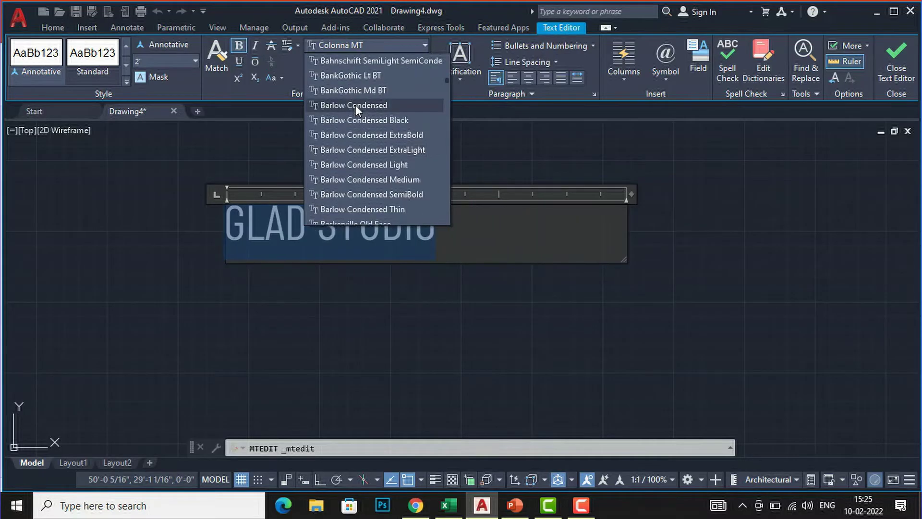
scroll(354, 103, "down", 4)
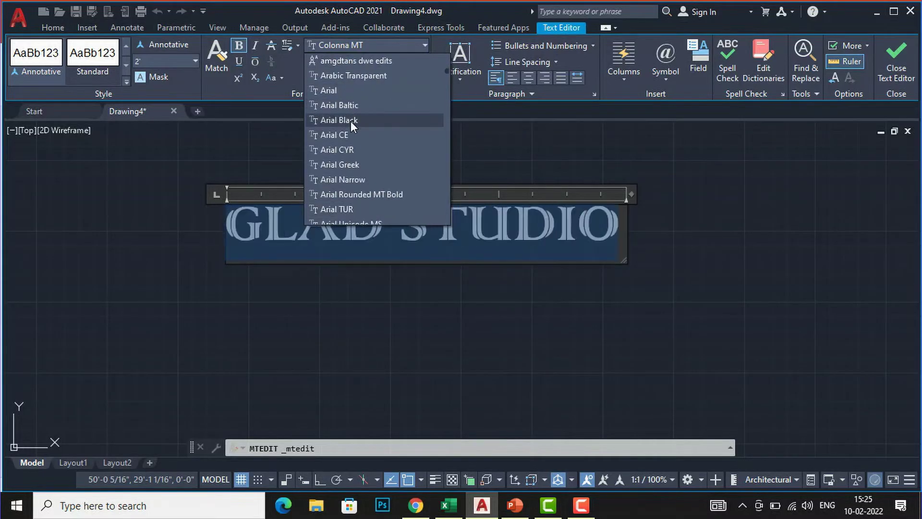
left_click(343, 91)
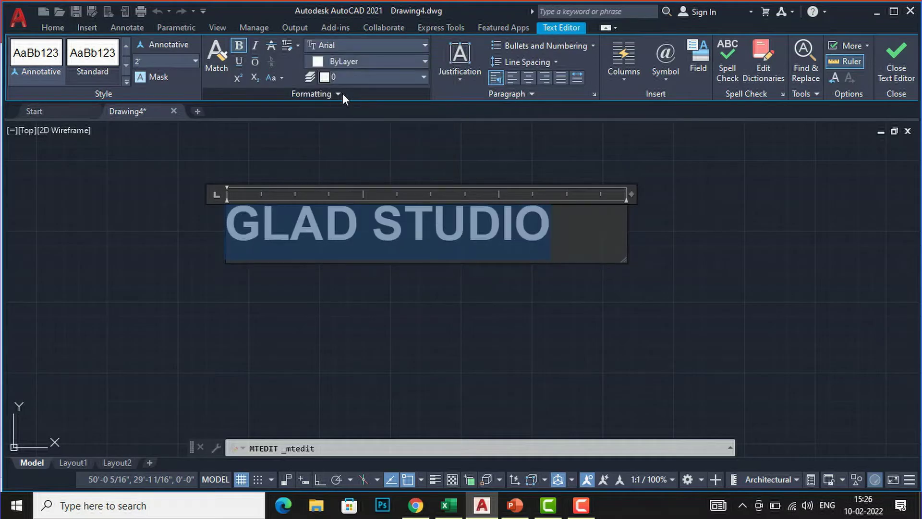
left_click(371, 64)
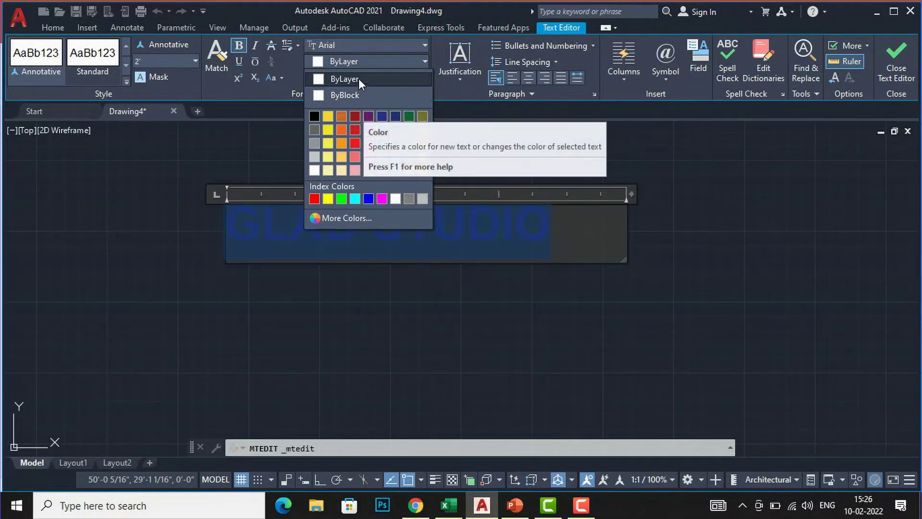
left_click(439, 93)
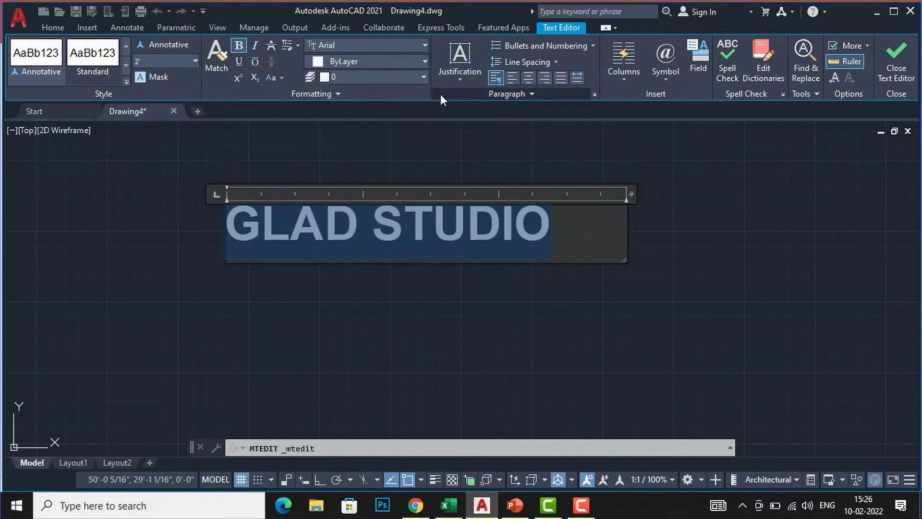
left_click(376, 77)
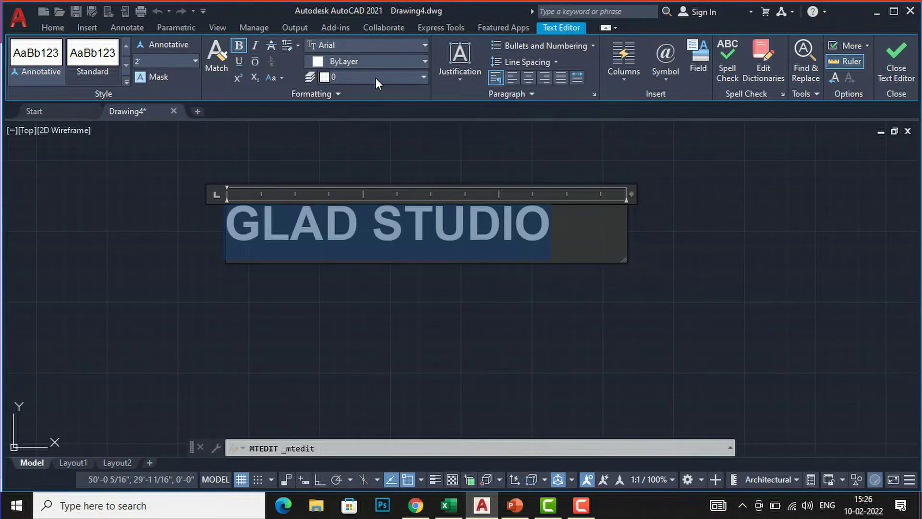
left_click(376, 78)
Try Middle Left, Bottom Right and Bottom Left justification on the GLAD STUDIO text and settle on Bottom Center.
left_click(461, 80)
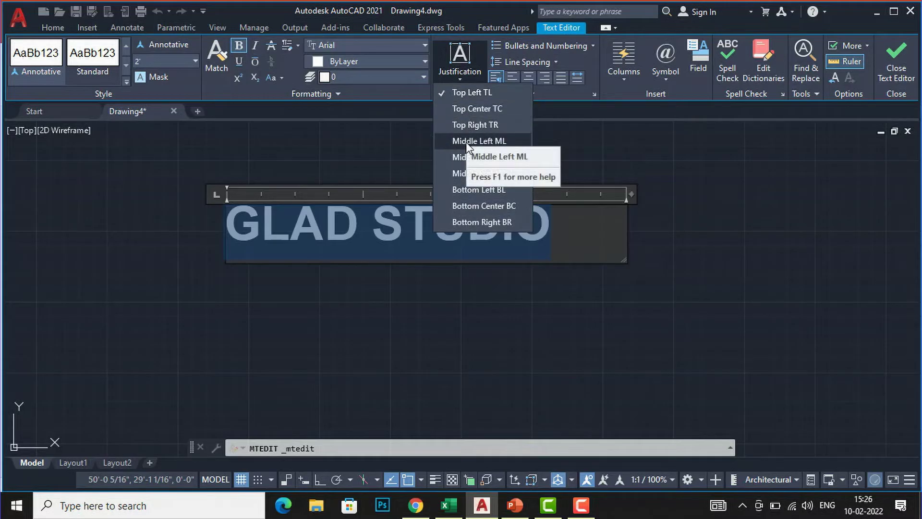
left_click(466, 142)
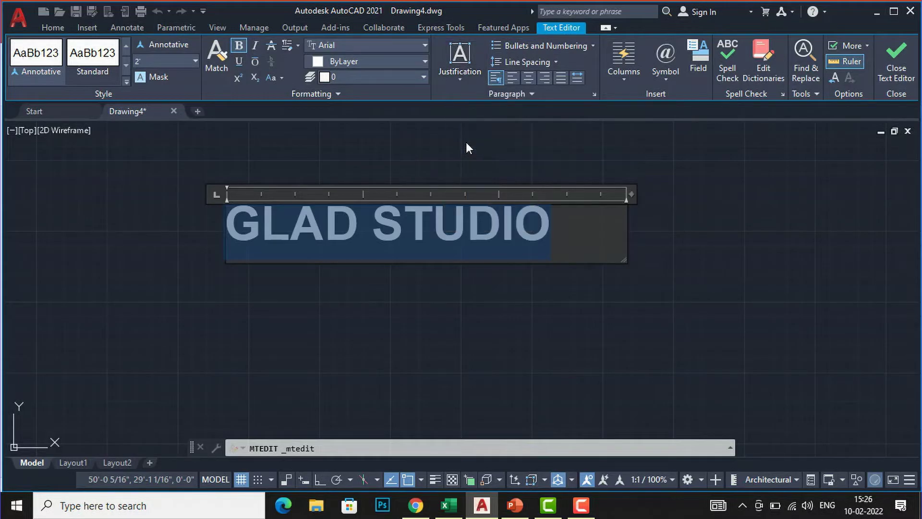
left_click(459, 76)
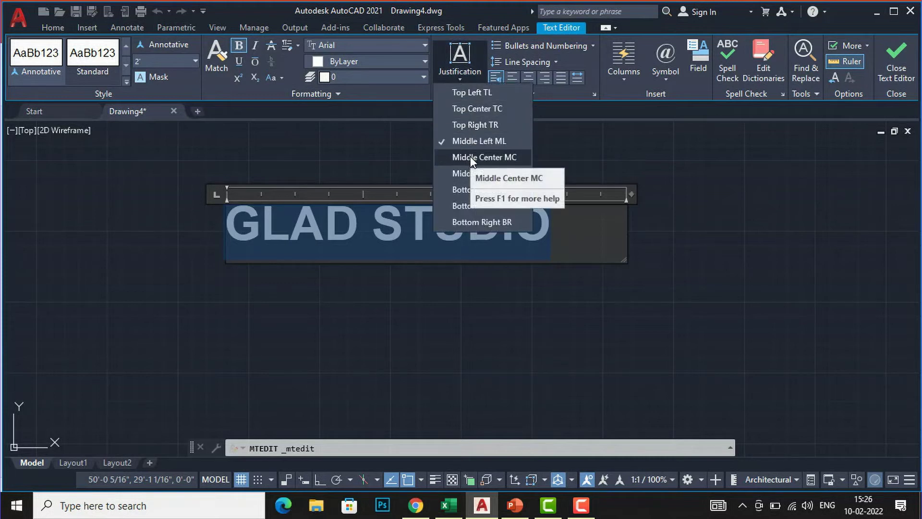
left_click(478, 222)
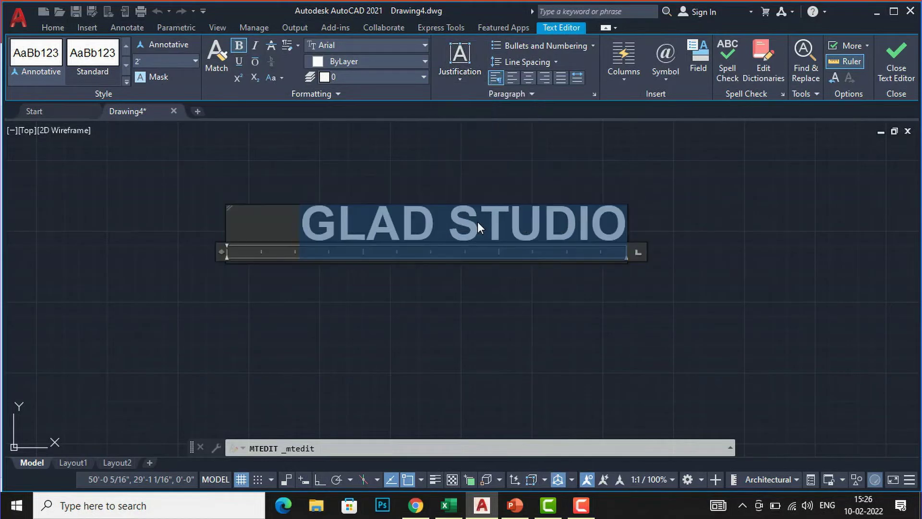
left_click(460, 81)
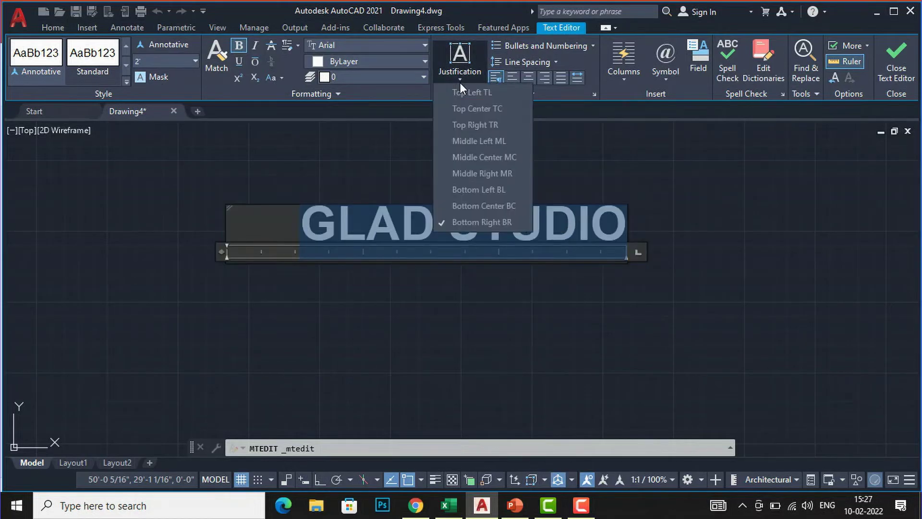
left_click(468, 189)
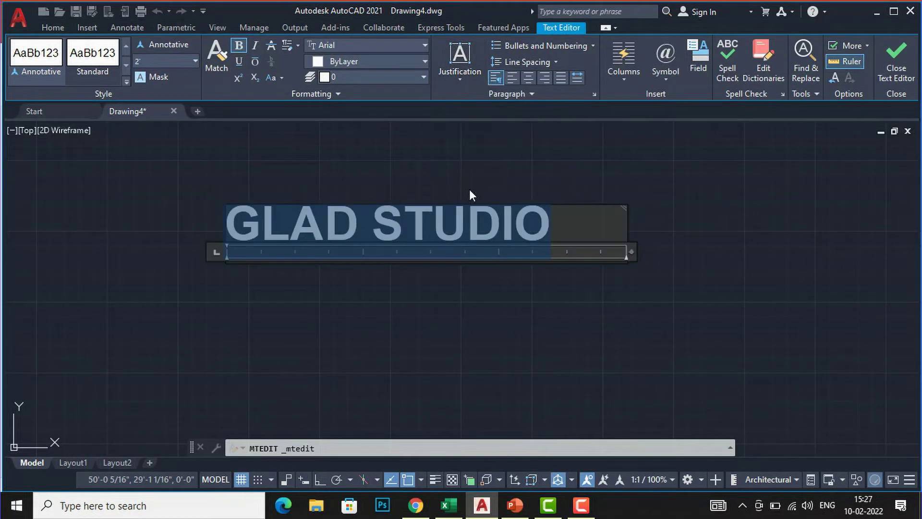
left_click(464, 80)
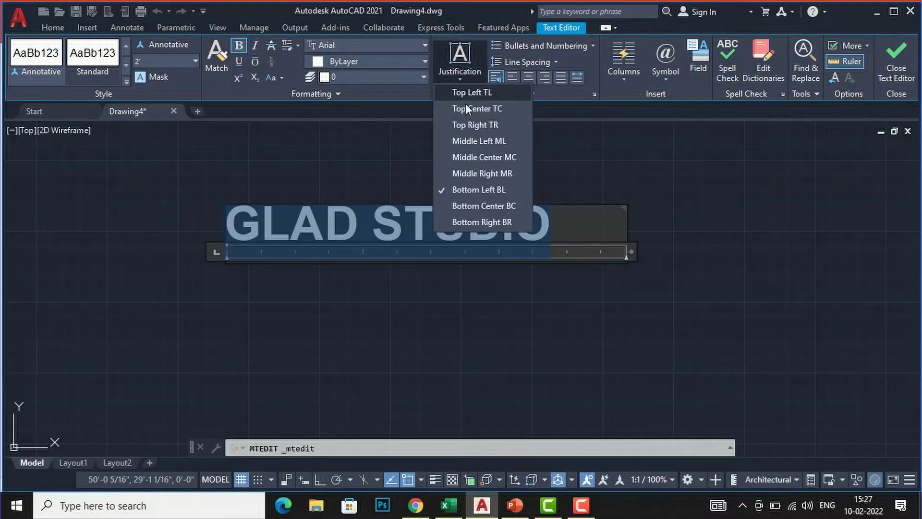
left_click(471, 206)
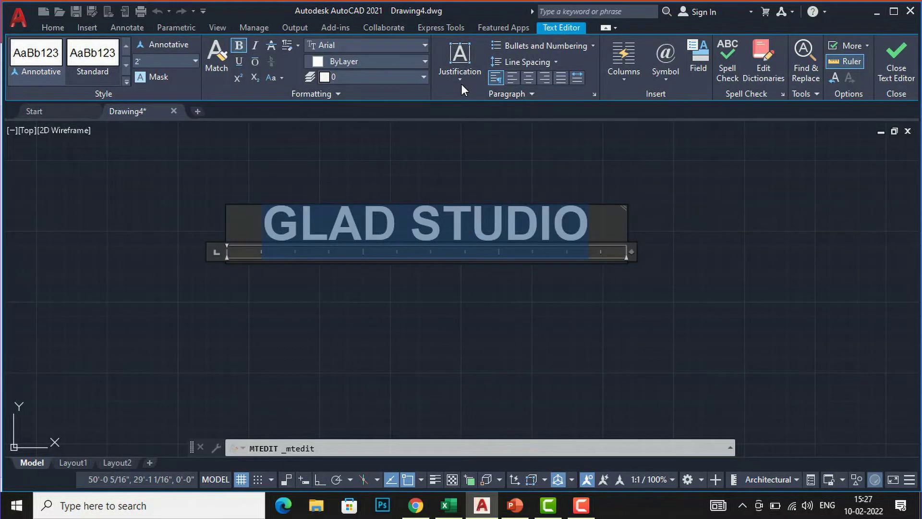
Format the GLAD STUDIO text as a numbered list, switch it to uppercase lettering and apply the Continue list option.
left_click(591, 47)
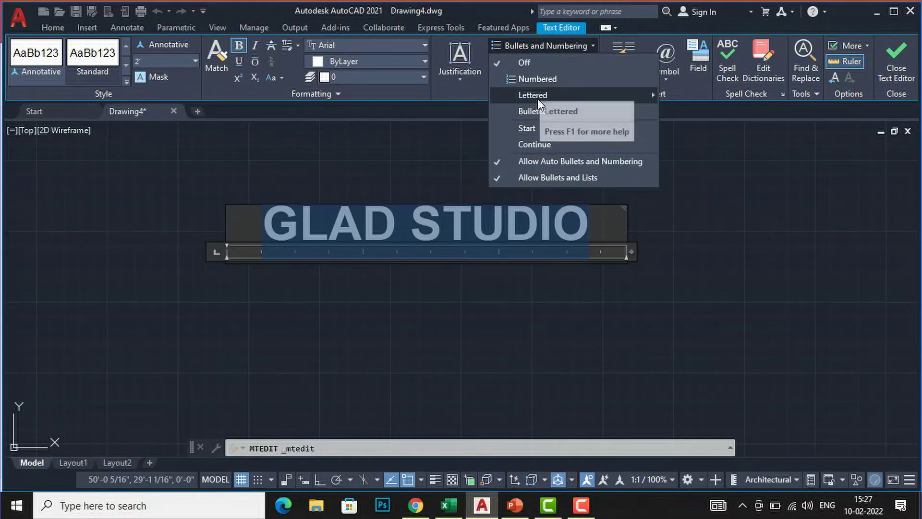
left_click(534, 82)
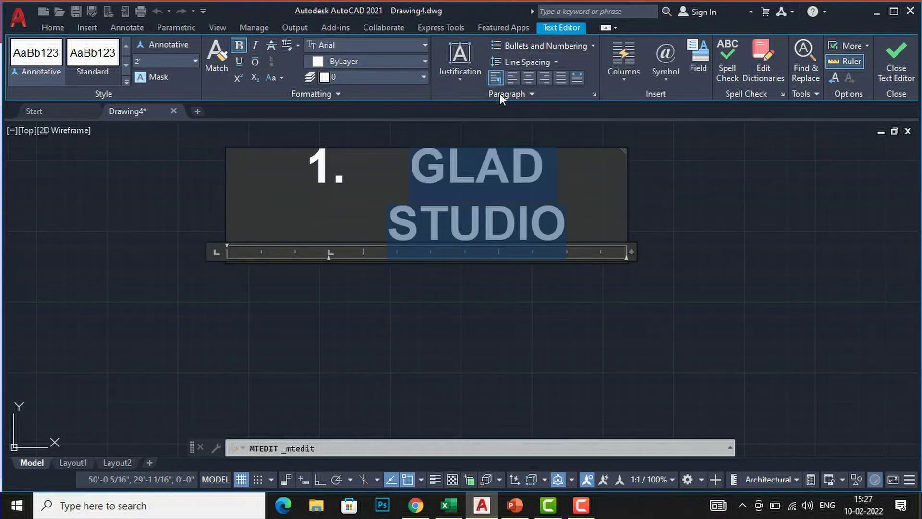
left_click(589, 48)
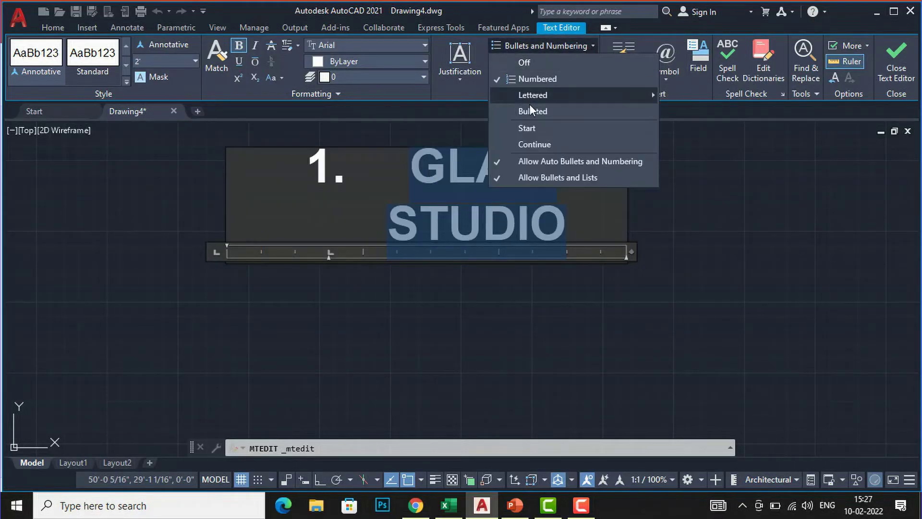
mouse_move(520, 95)
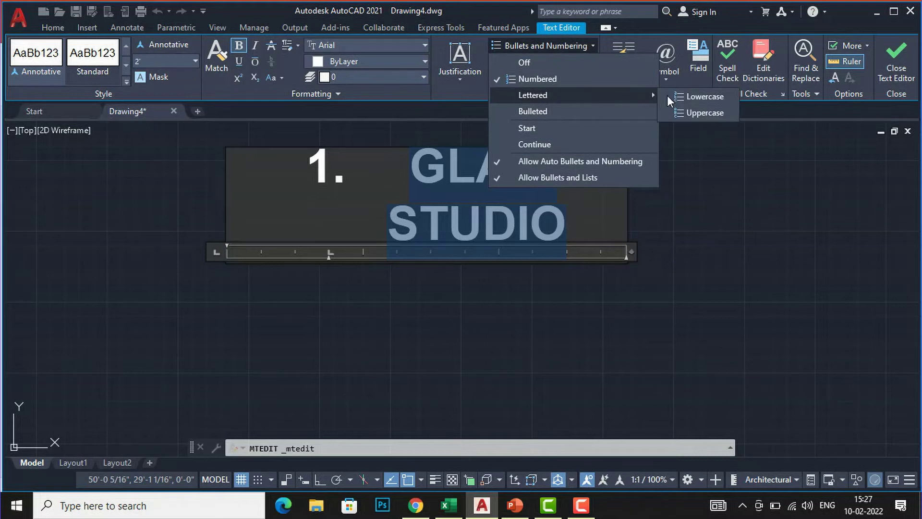
left_click(685, 114)
left_click(592, 44)
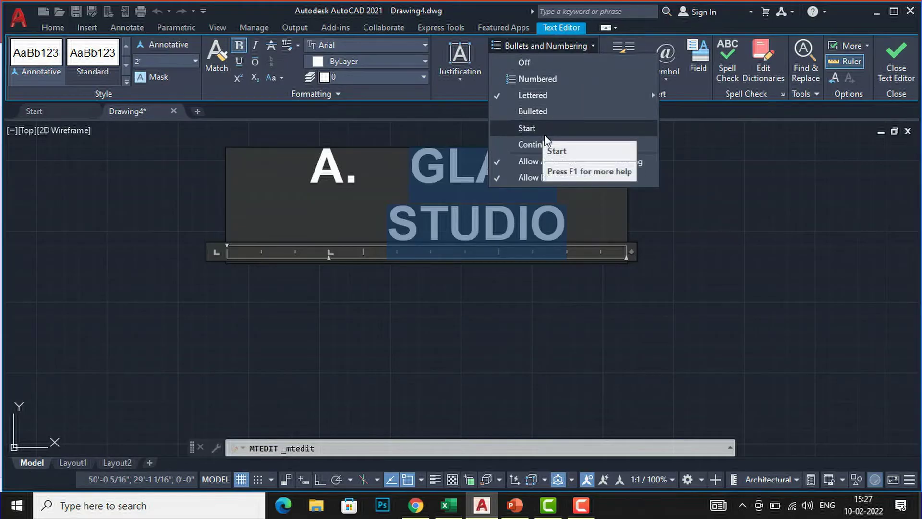
left_click(551, 146)
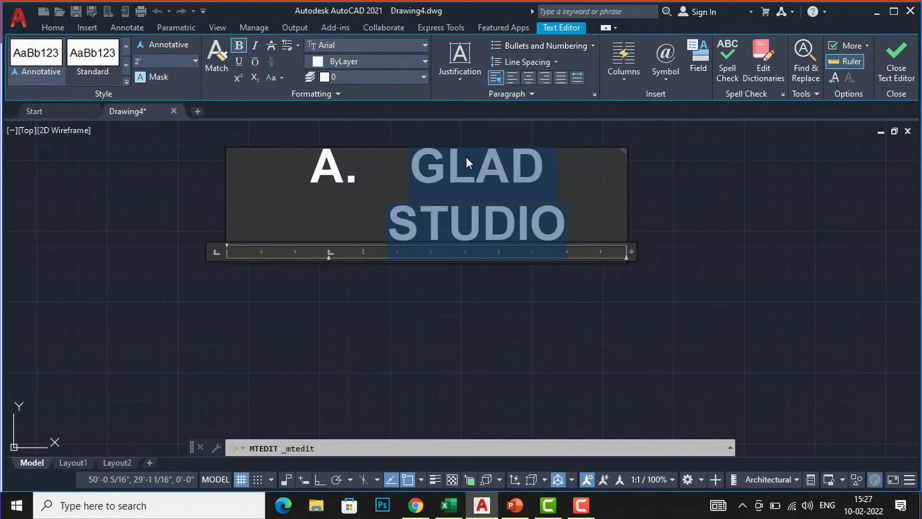
Remove the uppercase list letter and its indent from in front of GLAD STUDIO.
left_click(417, 166)
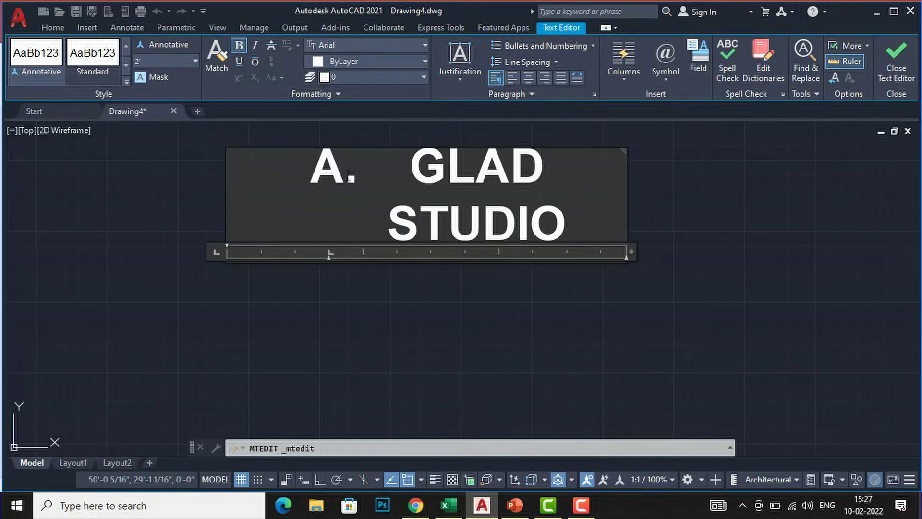
key("BackSpace")
key("BackSpace")
key("BackSpace")
key("BackSpace")
key("BackSpace")
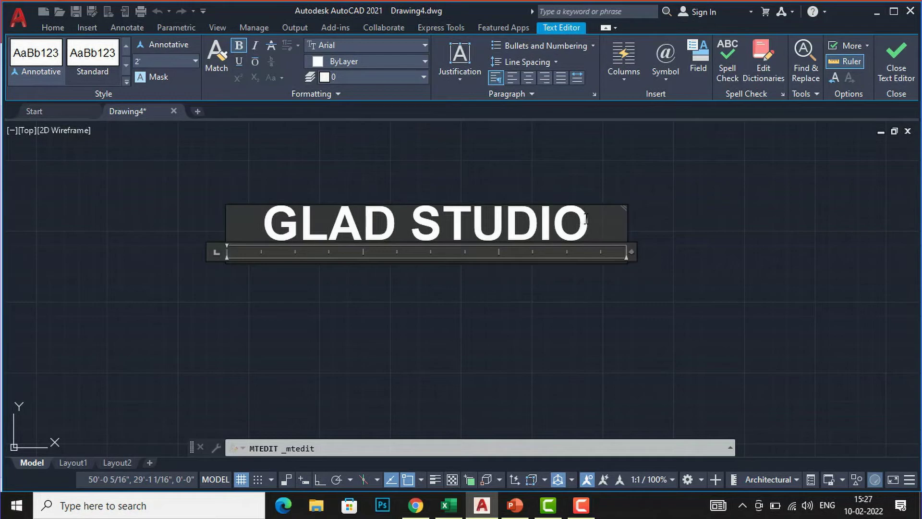
Select all of GLAD STUDIO and try left, center, right and justified paragraph alignment, ending with Distribute.
left_click_drag(590, 222, 258, 230)
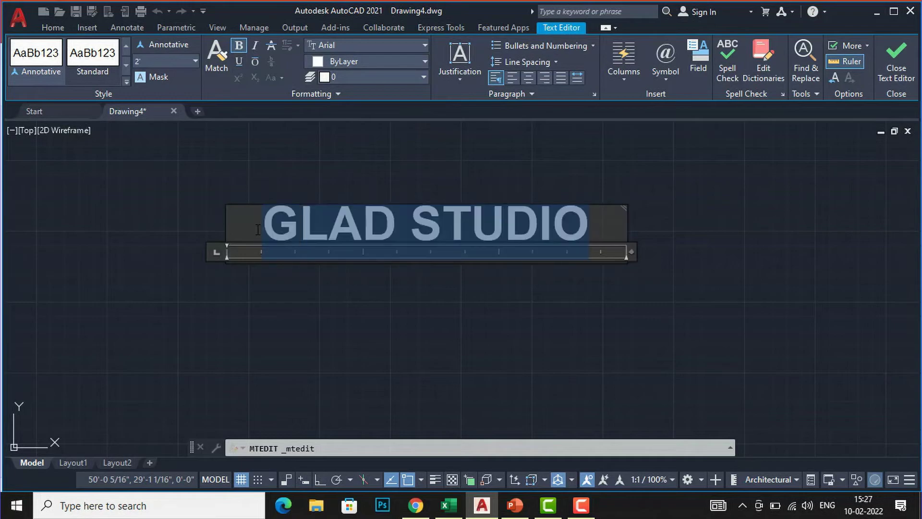
left_click(510, 81)
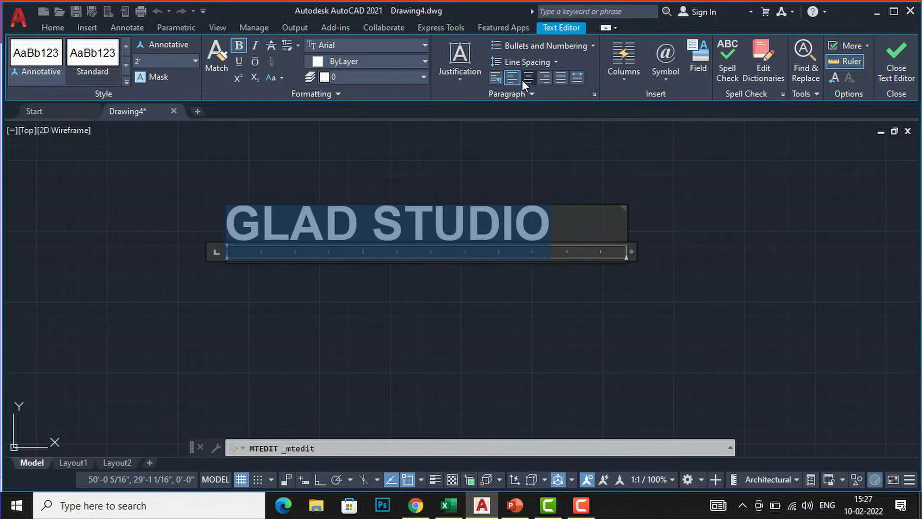
left_click(522, 80)
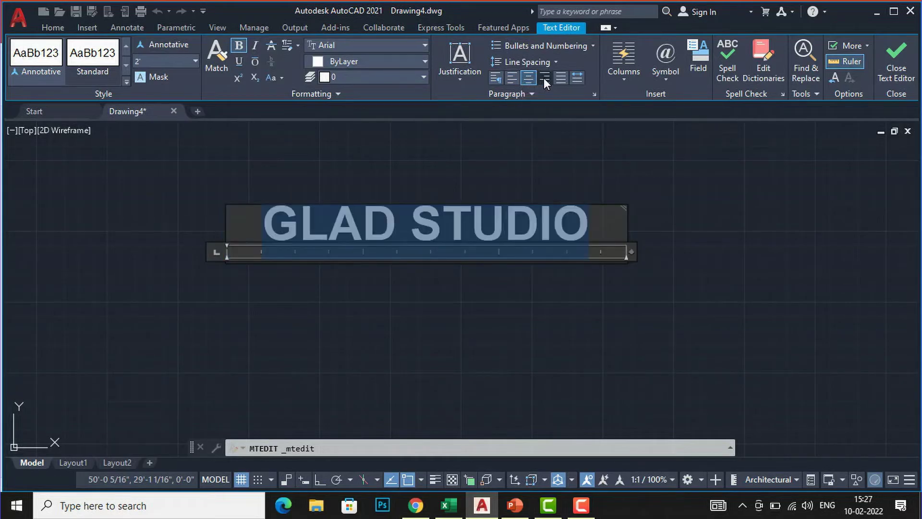
left_click(543, 78)
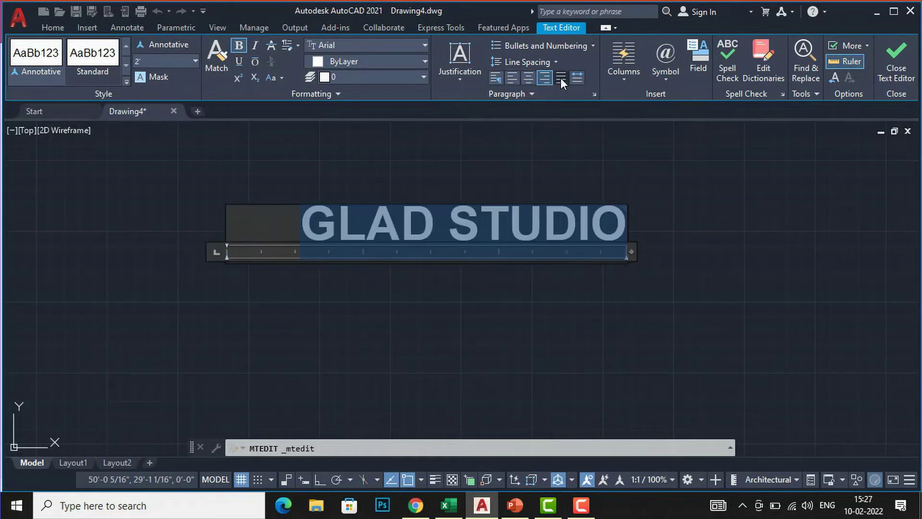
left_click(561, 78)
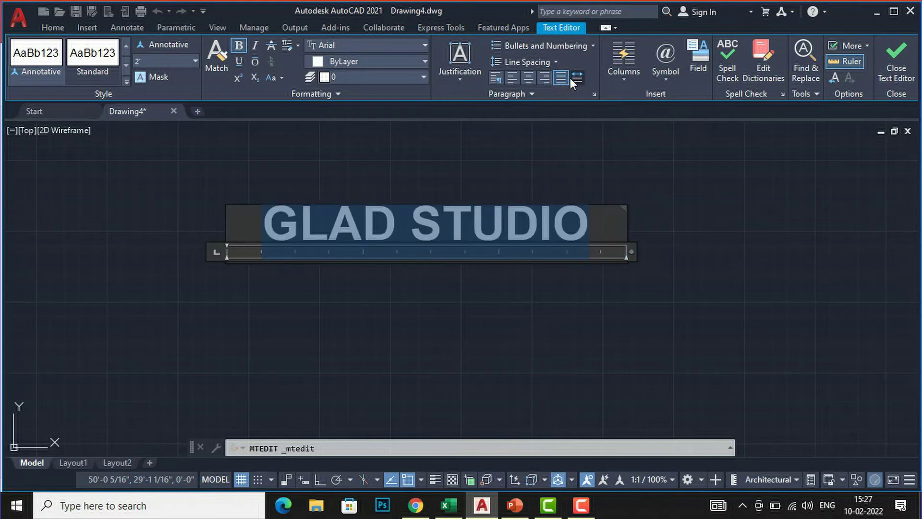
left_click(575, 78)
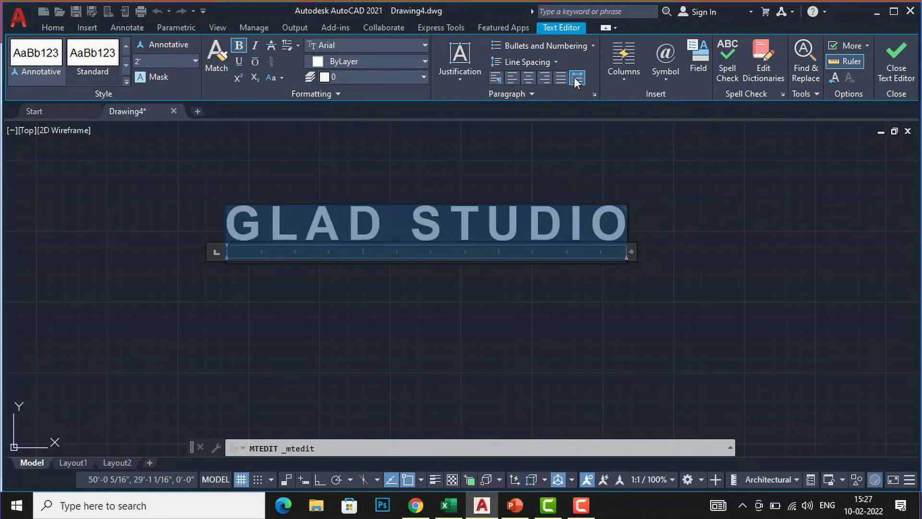
Reset the GLAD STUDIO paragraph to default alignment and lay the text out in two static columns.
left_click(494, 78)
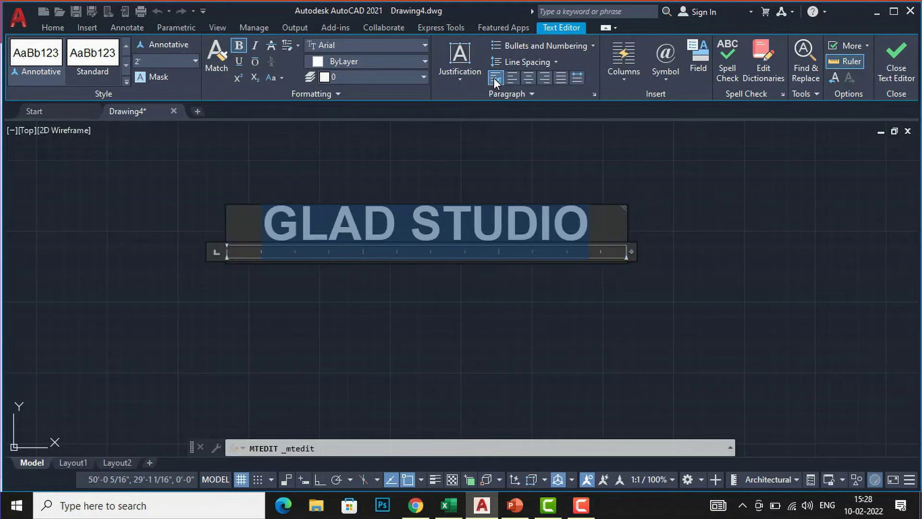
left_click(627, 79)
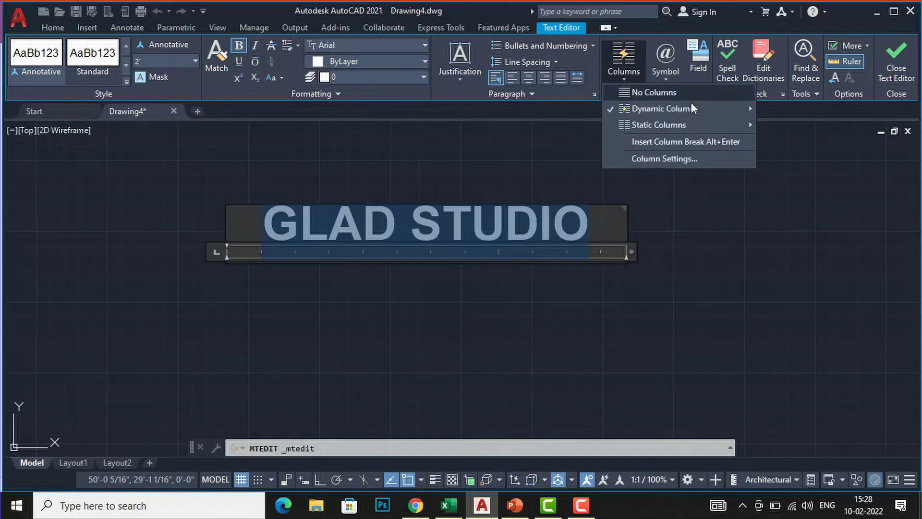
mouse_move(687, 108)
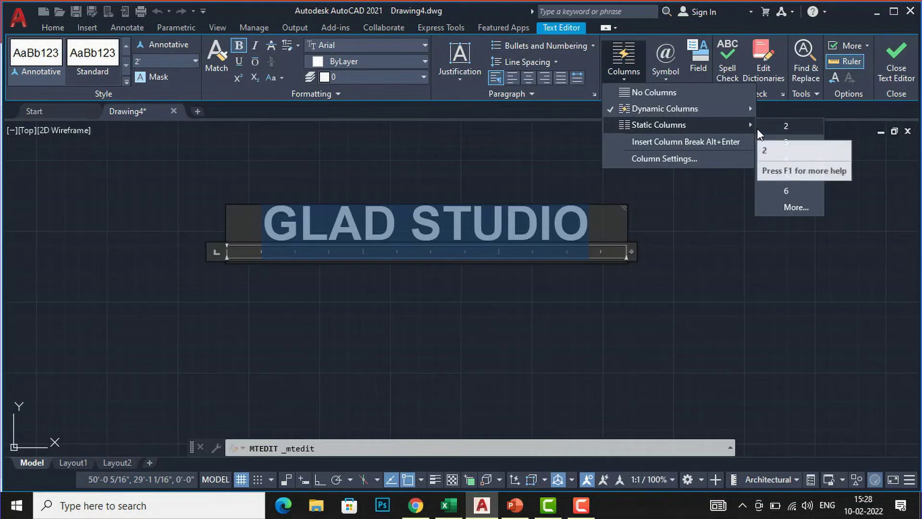
left_click(785, 125)
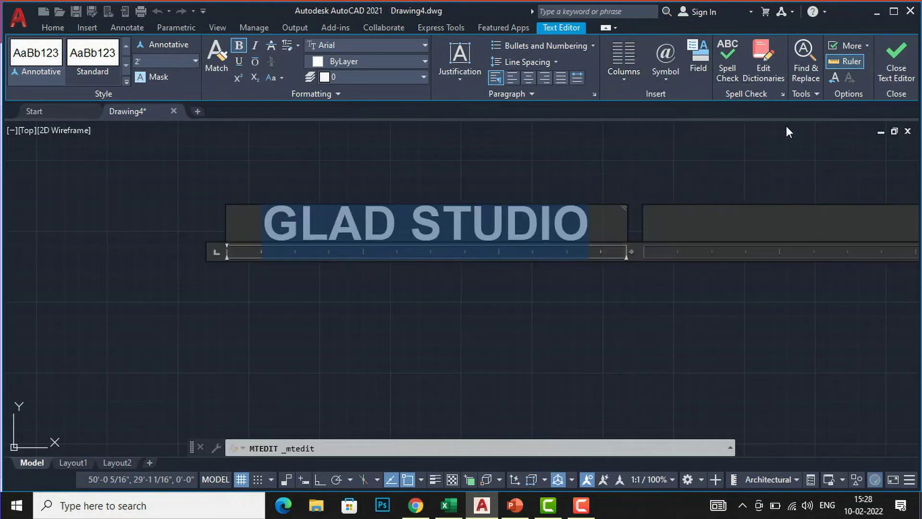
scroll(334, 188, "down", 4)
scroll(457, 218, "up", 4)
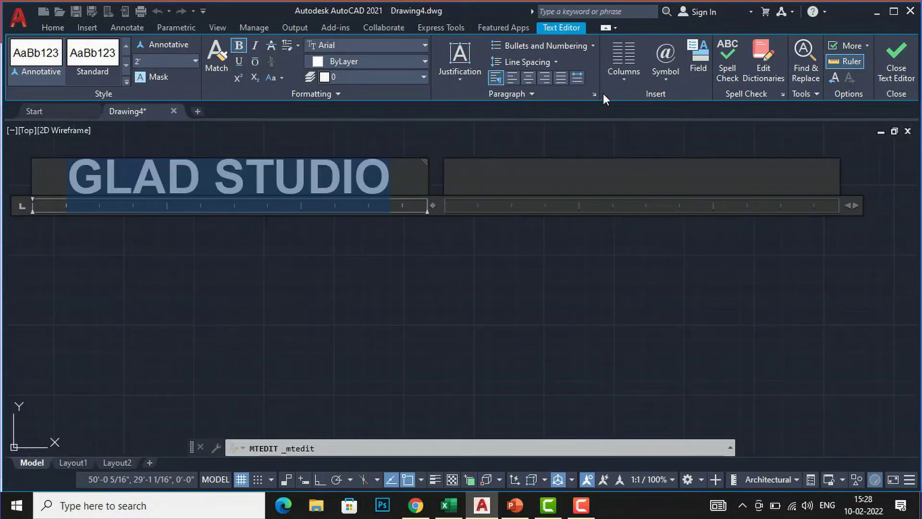
Try three static columns on the GLAD STUDIO text and settle on No Columns.
left_click(626, 76)
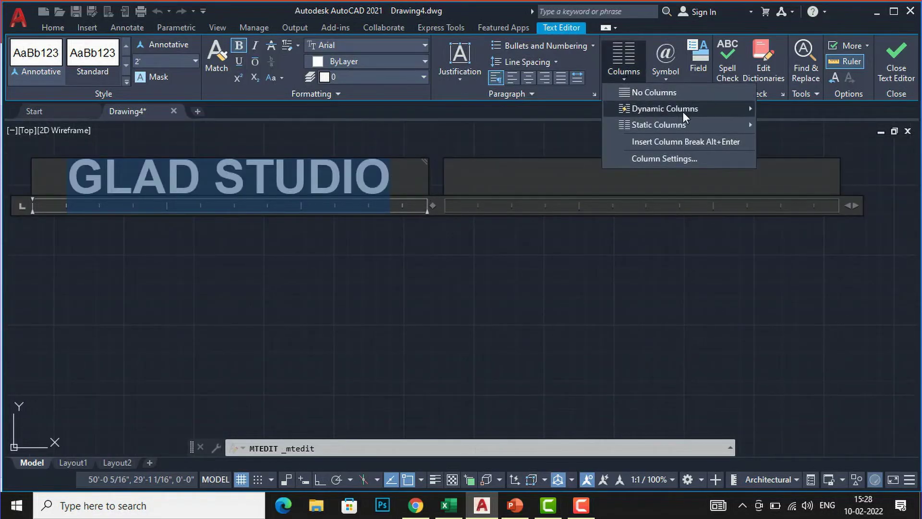
mouse_move(690, 110)
mouse_move(749, 124)
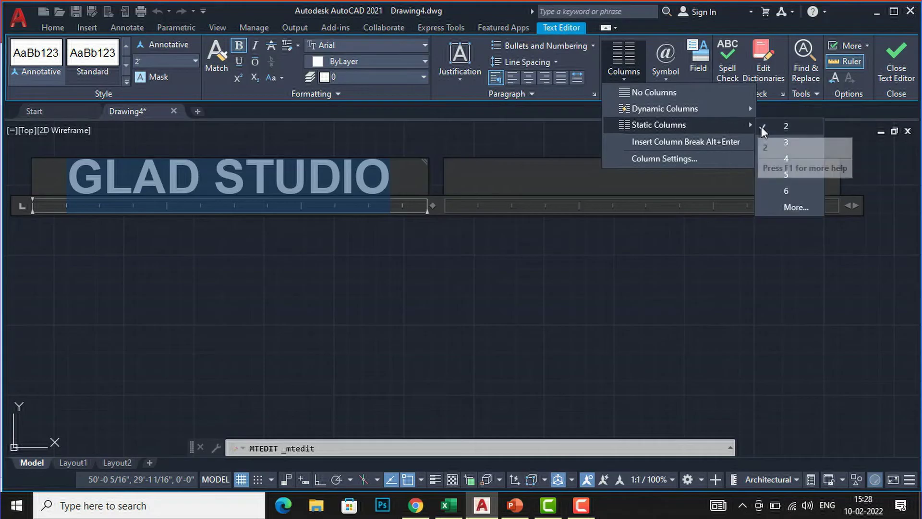
left_click(800, 142)
scroll(332, 255, "down", 3)
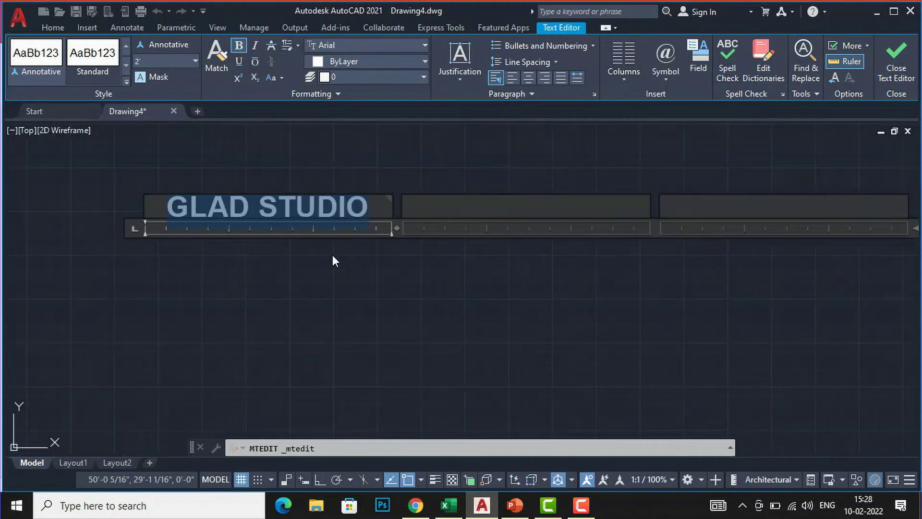
scroll(559, 229, "up", 2)
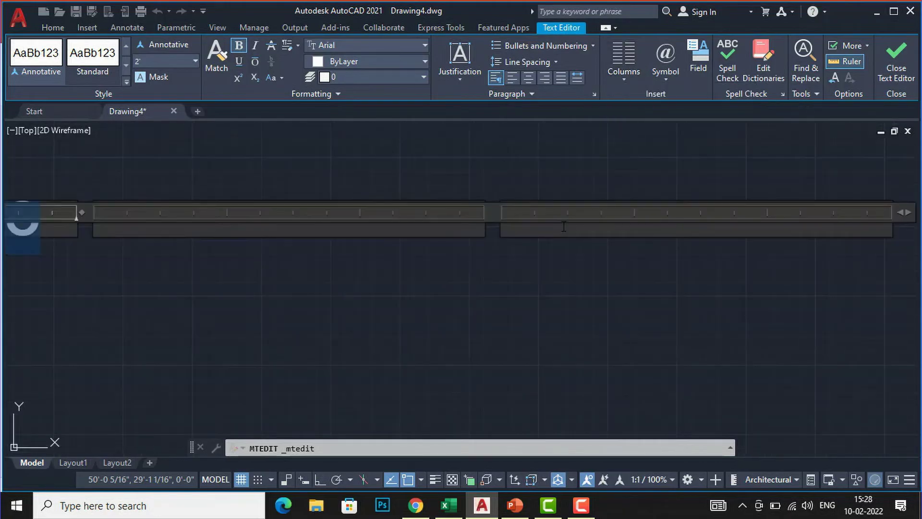
left_click(630, 80)
left_click(632, 91)
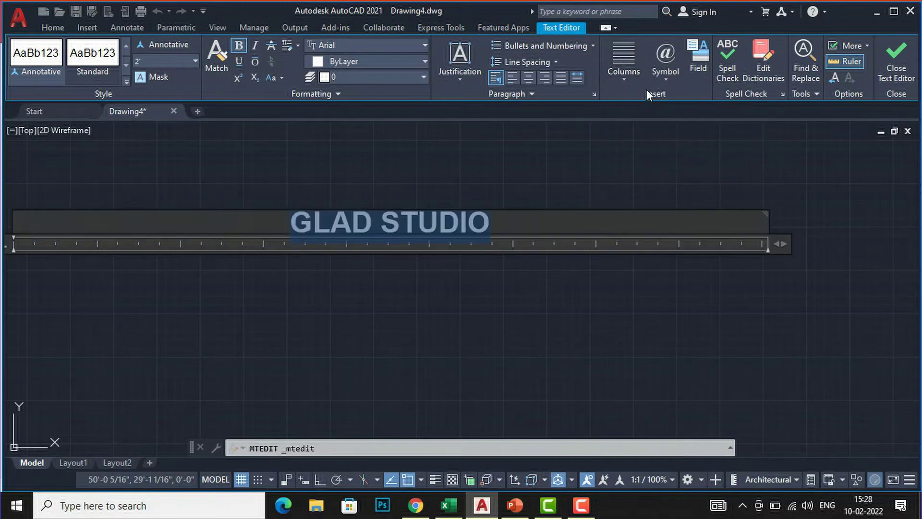
Try replacing the selected GLAD STUDIO text with the Degrees, Almost Equal and Delta symbols, and undo all three insertions.
left_click(661, 77)
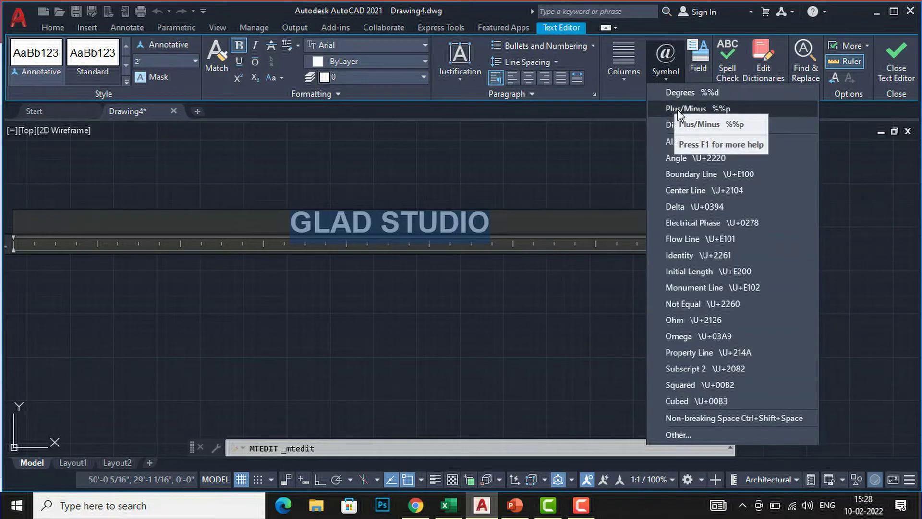
left_click(677, 89)
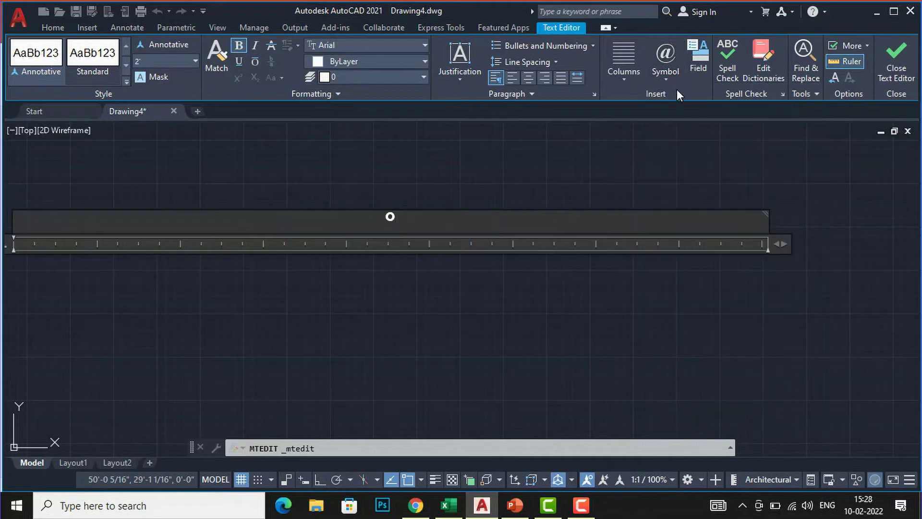
left_click(662, 78)
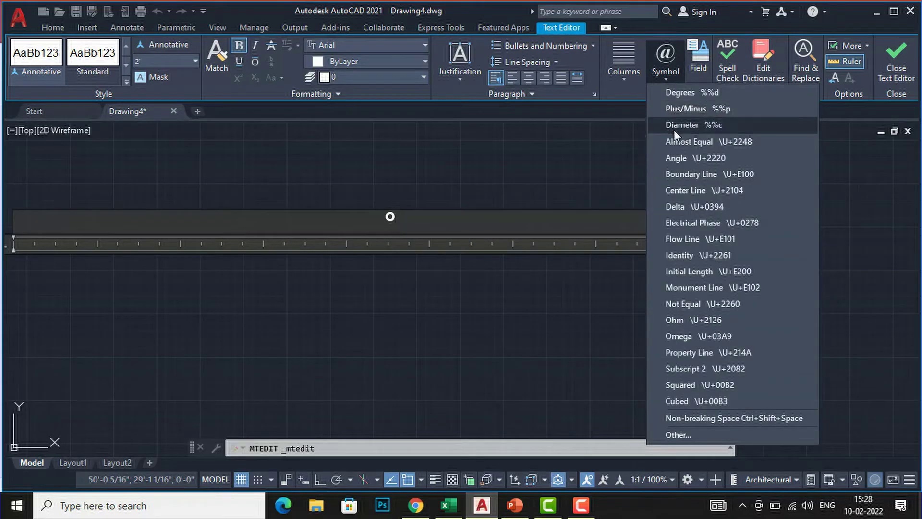
left_click(676, 140)
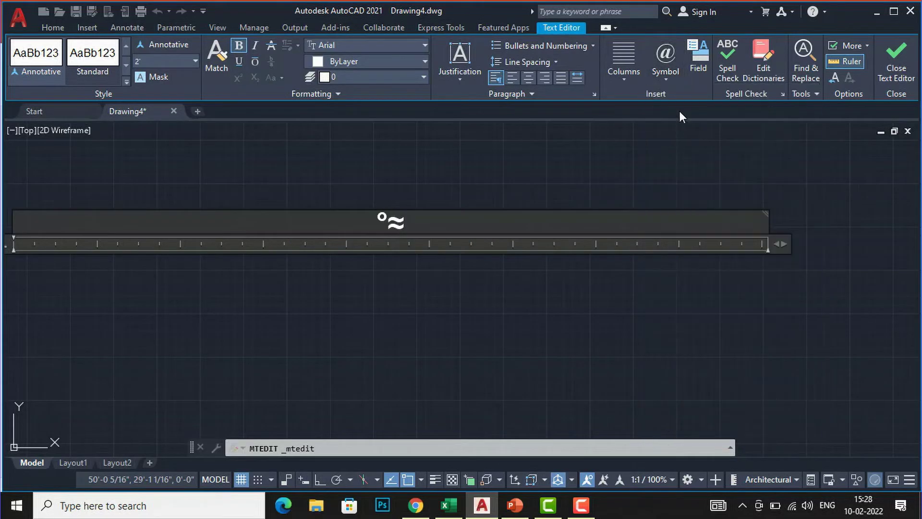
left_click(669, 79)
left_click(678, 202)
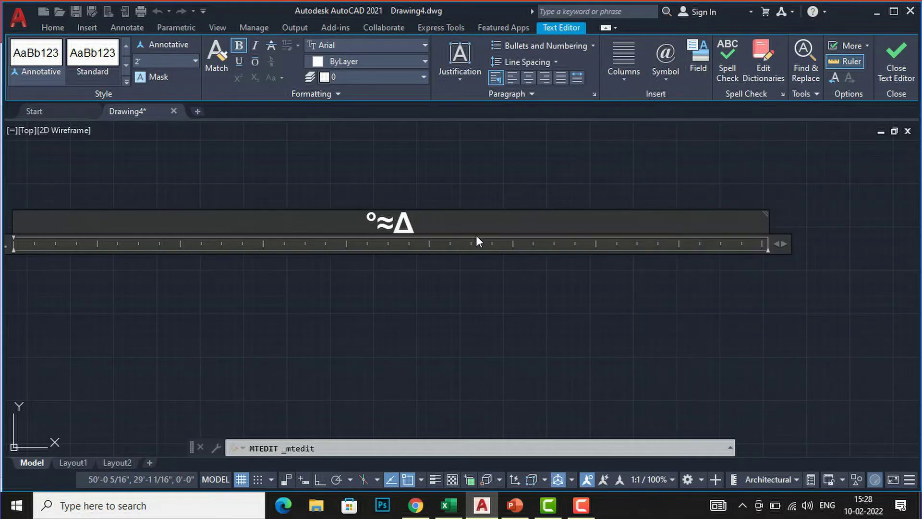
key("ctrl+z")
key("ctrl+z")
key("ctrl+z")
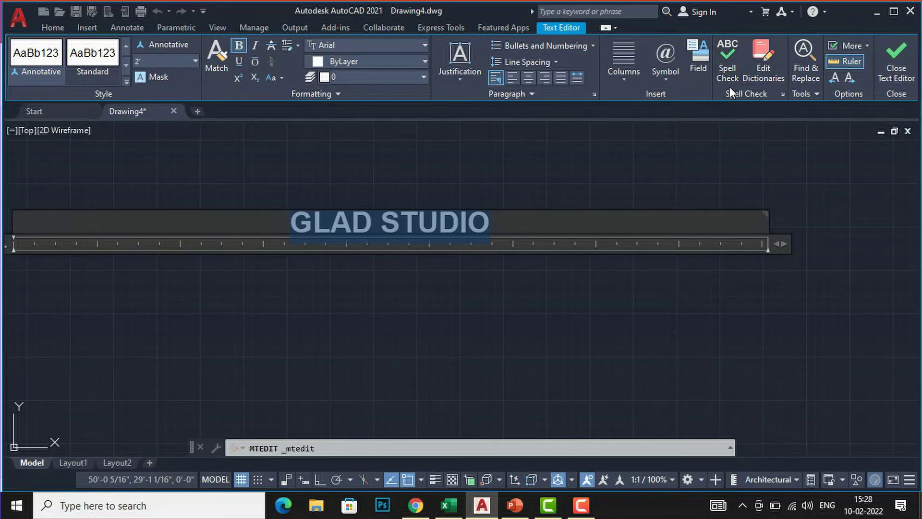
Examine the spelling Dictionaries settings, the extra text tools and the Editor Settings options.
left_click(762, 73)
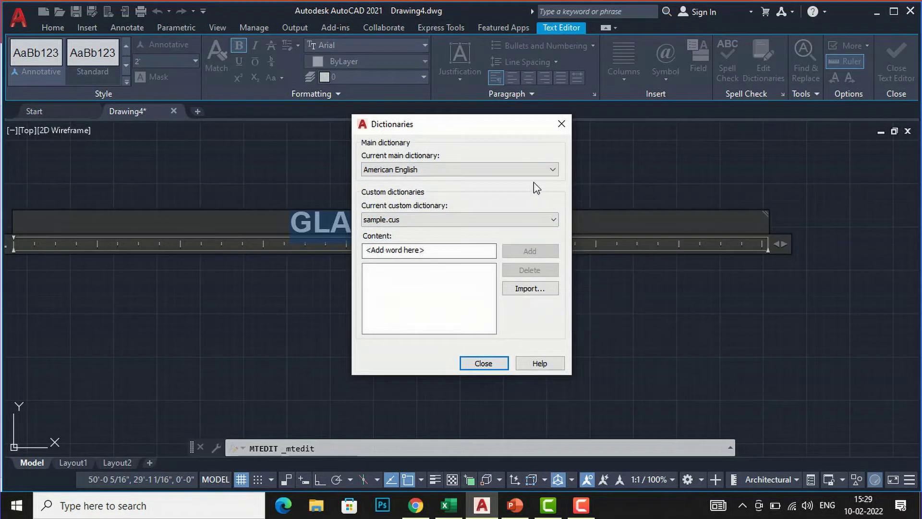
left_click(561, 124)
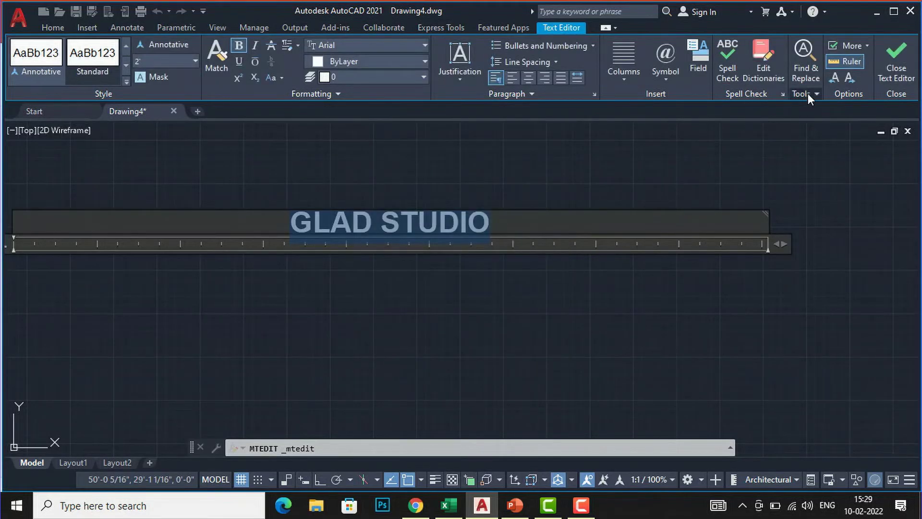
left_click(808, 94)
left_click(863, 48)
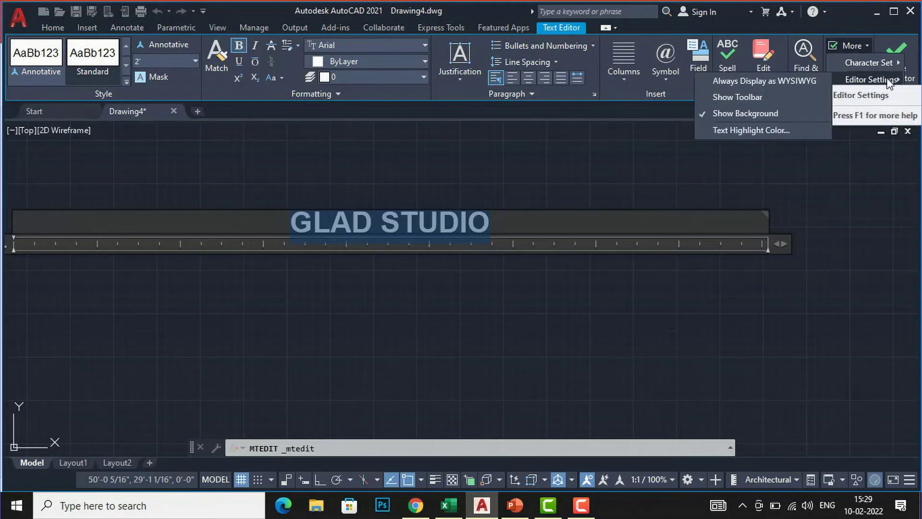
left_click(802, 229)
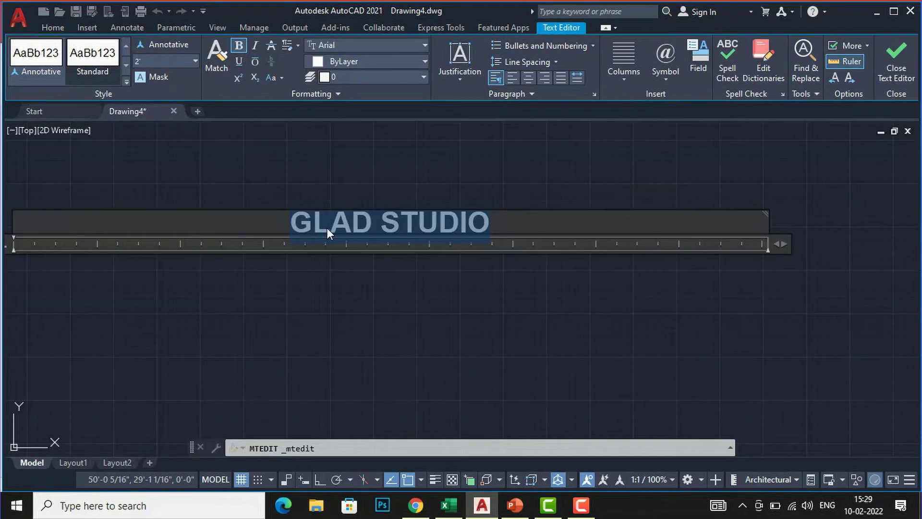
Finish editing the GLAD STUDIO text and view the result in the drawing.
left_click(905, 72)
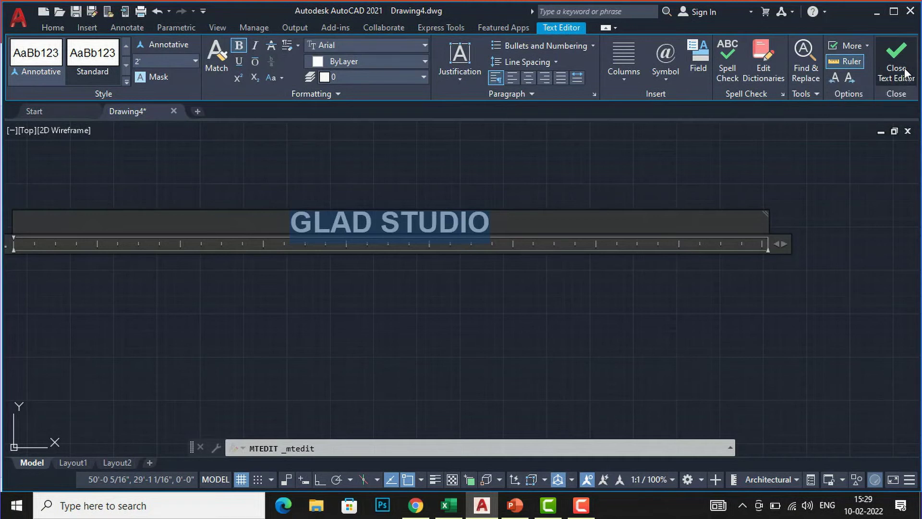
left_click(424, 293)
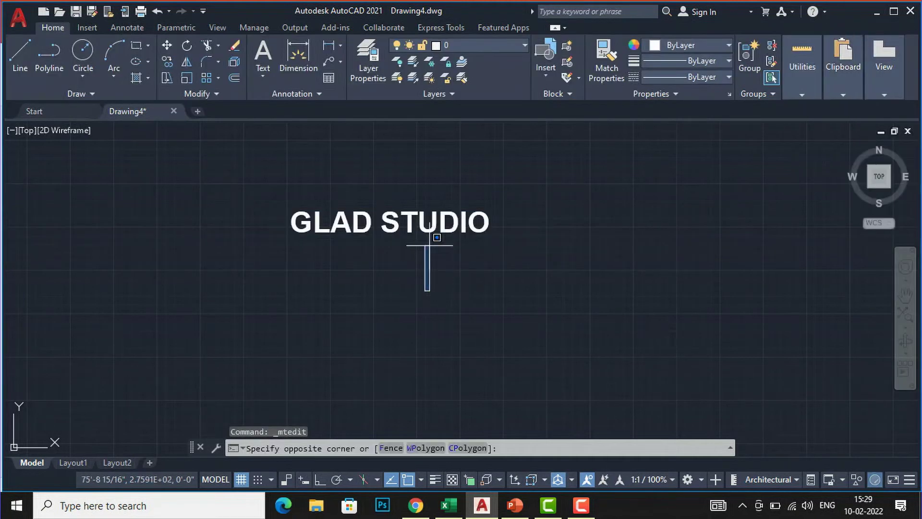
left_click(427, 236)
scroll(451, 200, "down", 1)
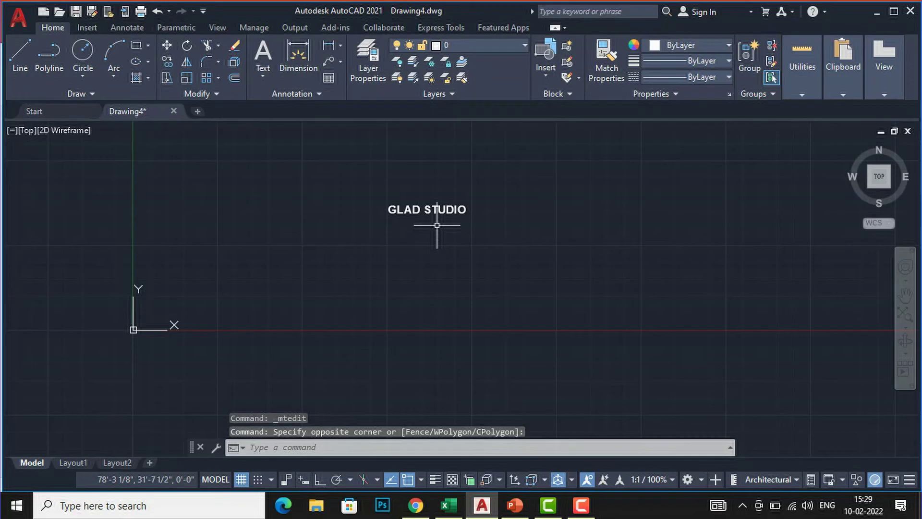
scroll(437, 223, "up", 2)
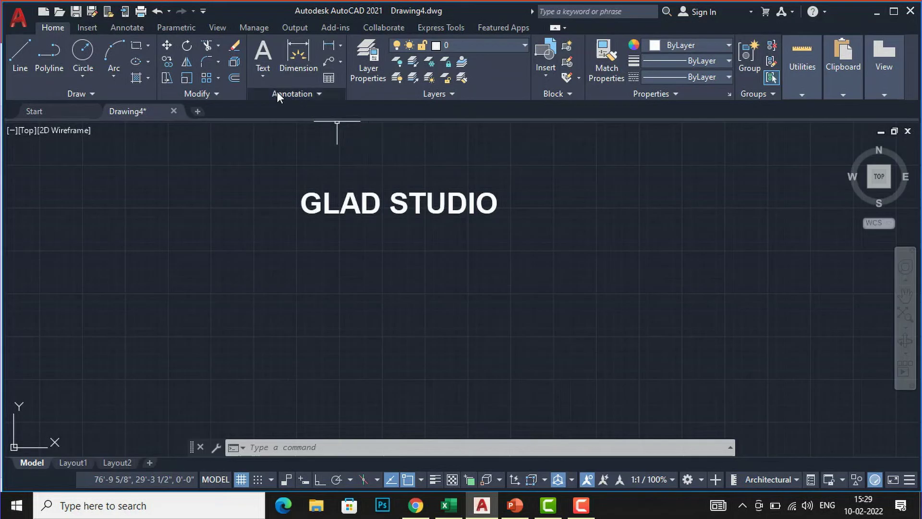
left_click(269, 82)
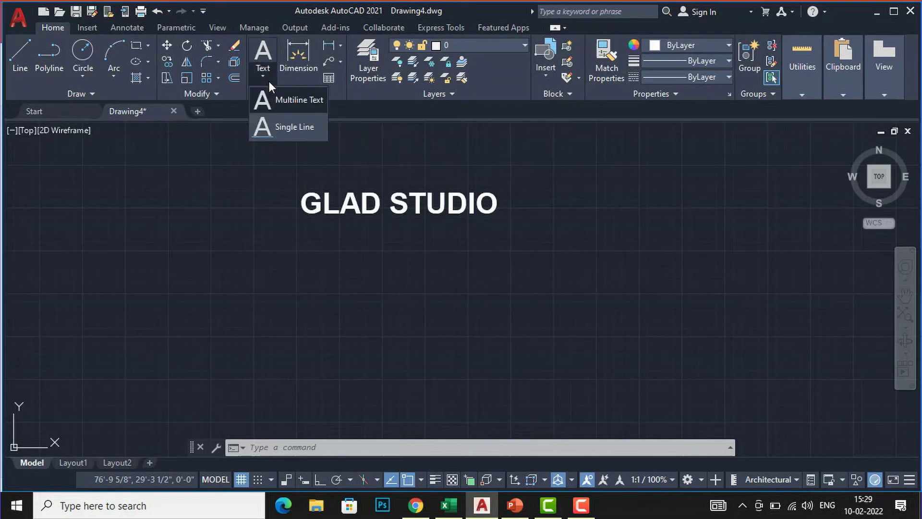
left_click(264, 188)
left_click(531, 255)
scroll(587, 254, "up", 2)
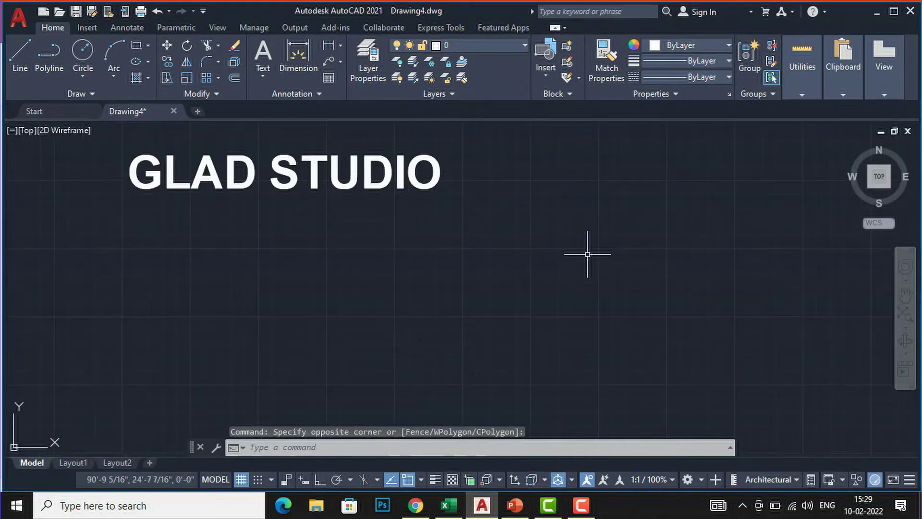
Start a new multiline text (MTEXT) below and to the right of GLAD STUDIO with a text height of 1'.
type("M")
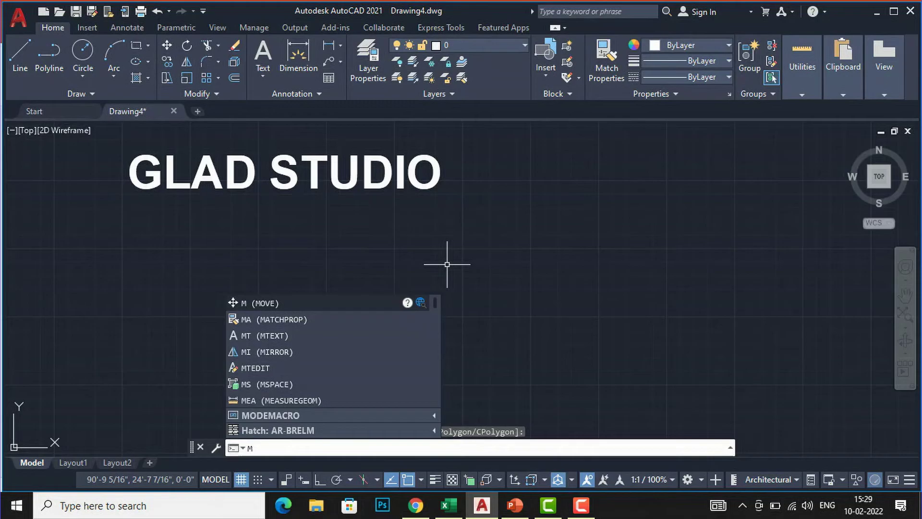
type("T")
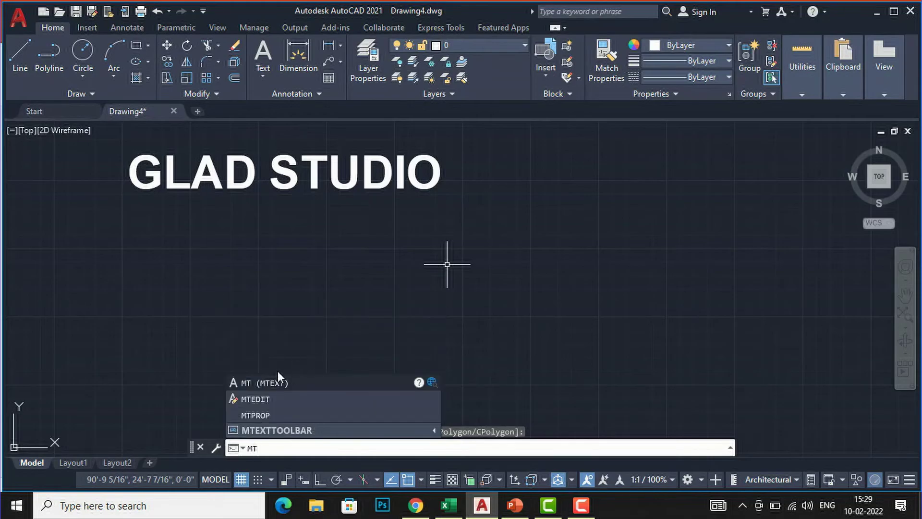
left_click(279, 383)
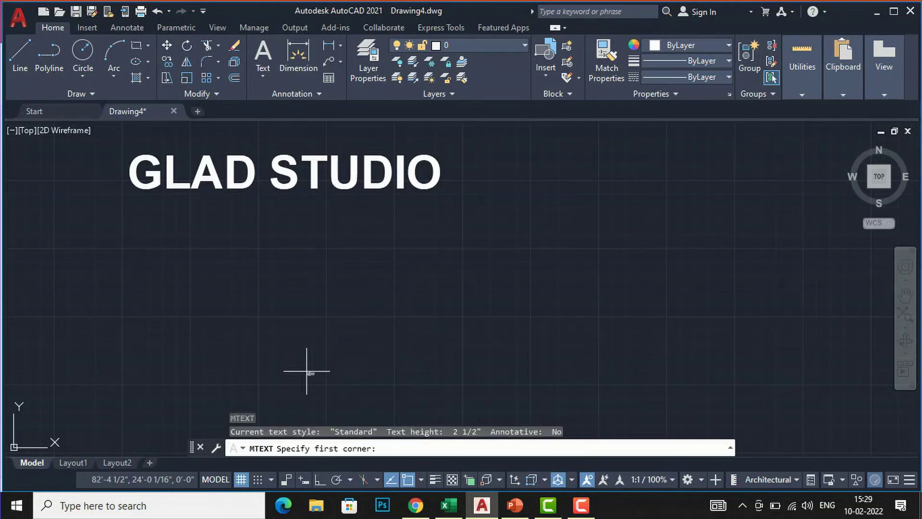
left_click(554, 281)
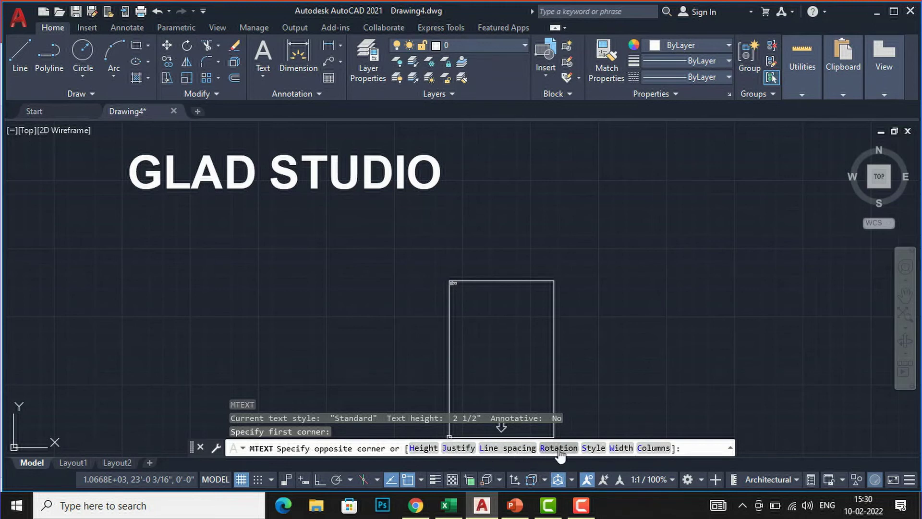
left_click(424, 448)
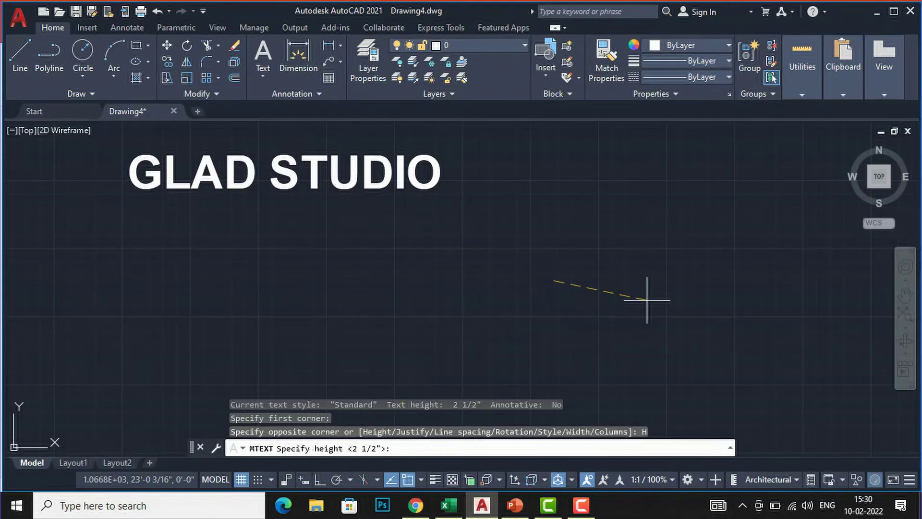
key("Return")
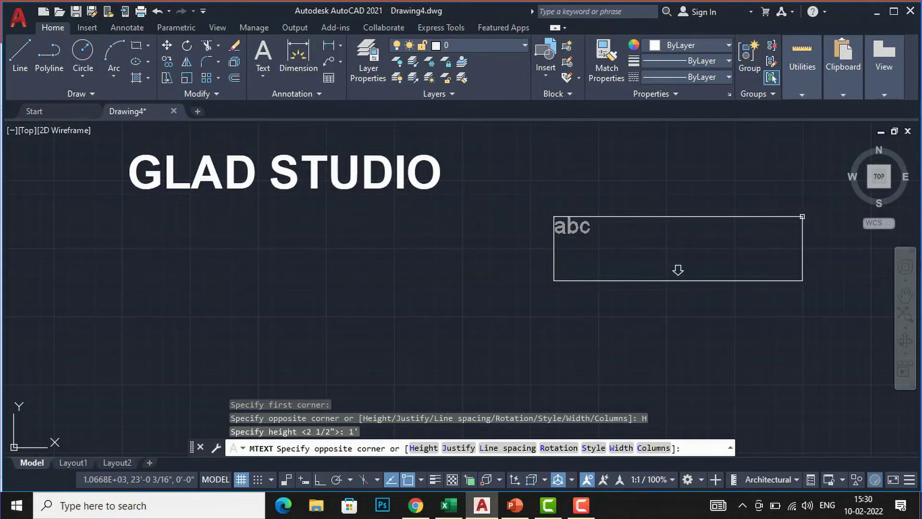
Complete the text box for the new multiline text, enter GLAD and close the text editor.
left_click(801, 216)
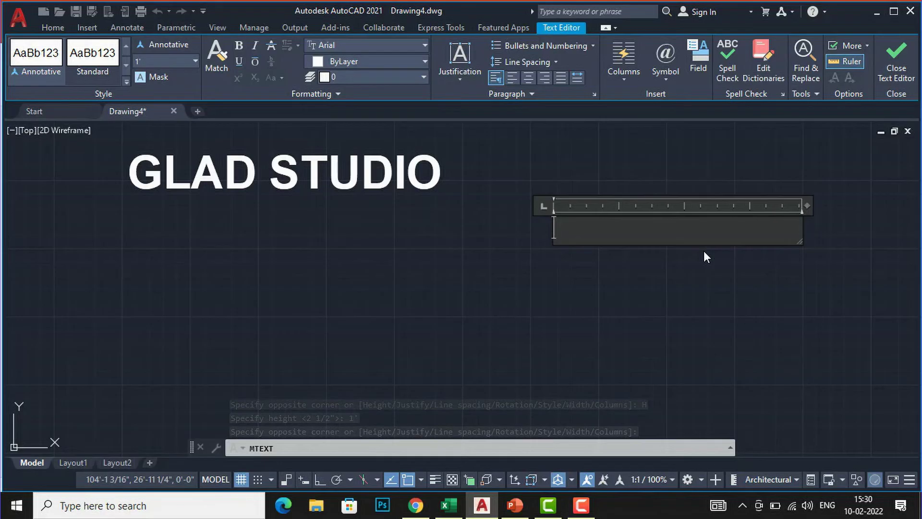
type("GLAD")
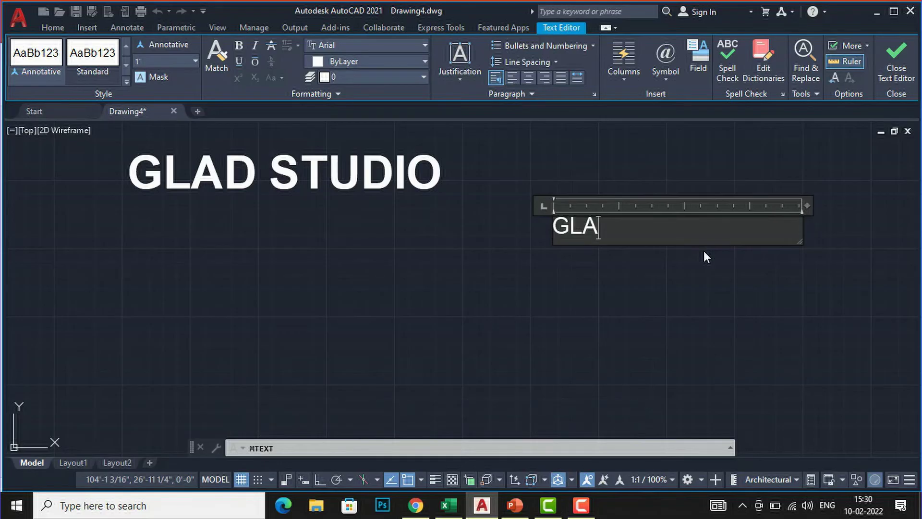
left_click(717, 289)
scroll(582, 222, "up", 2)
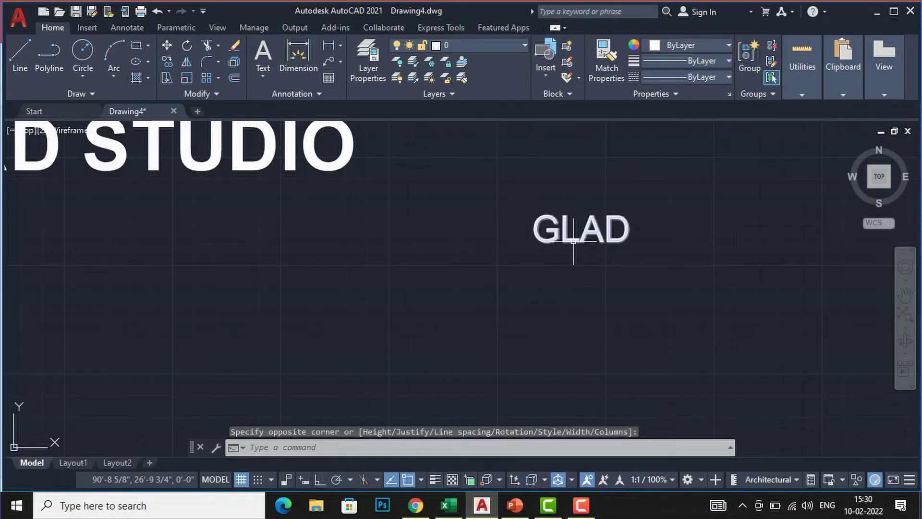
Open the GLAD text for editing to inspect it, and close the text editor without changing anything.
left_click(572, 243)
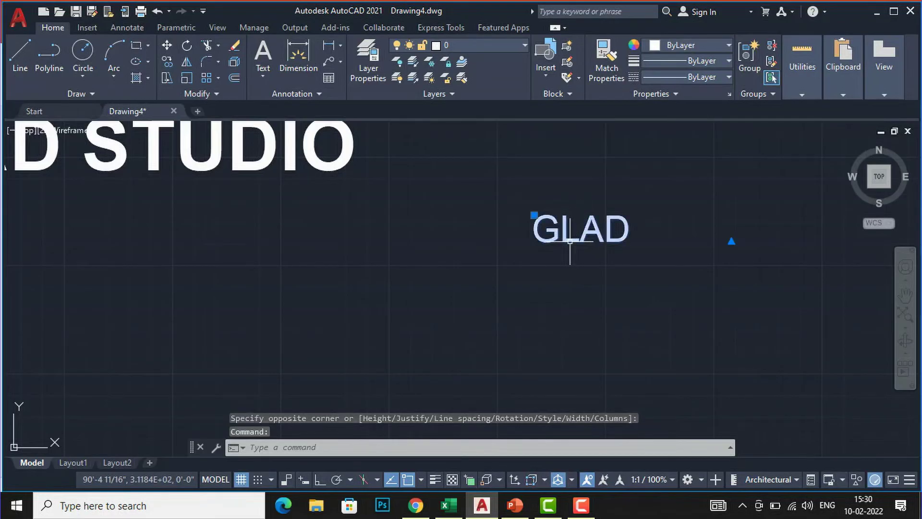
left_click(574, 229)
double_click(569, 235)
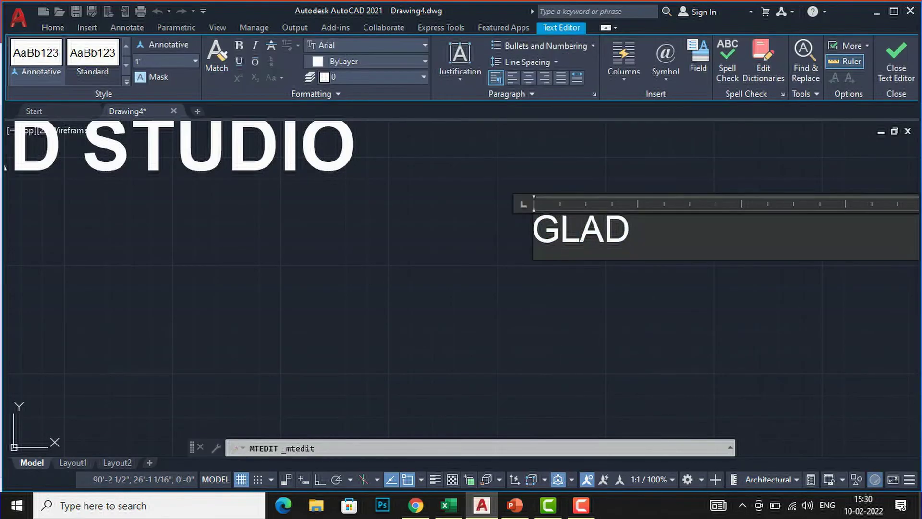
left_click(340, 241)
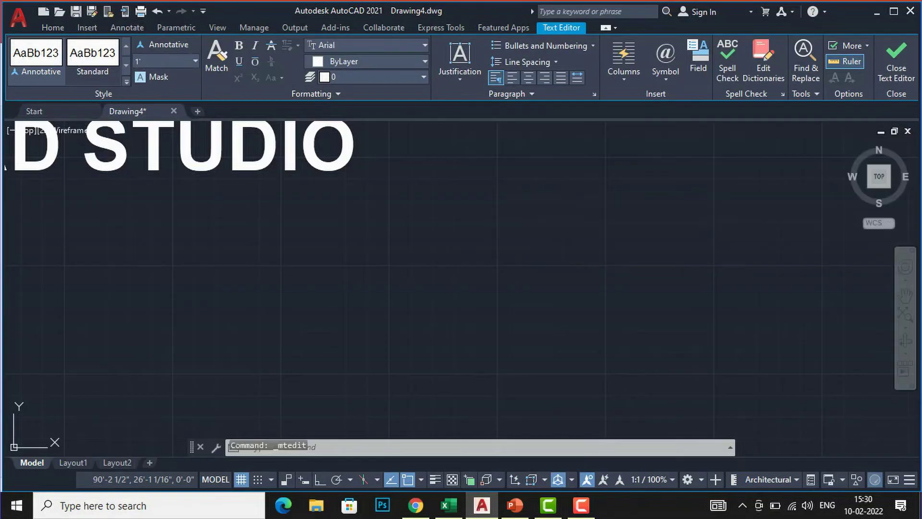
scroll(439, 278, "down", 2)
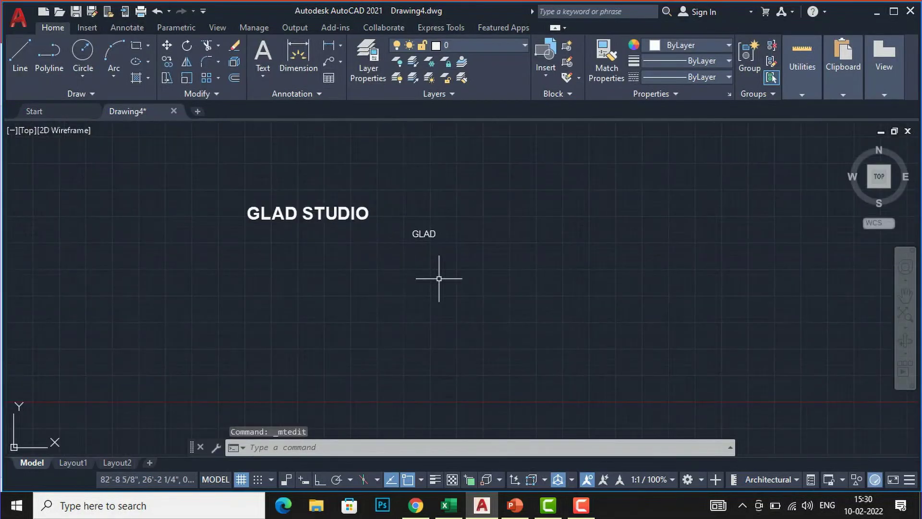
Start a multiline text (MTEXT) below GLAD, examine its Justify options and cancel the command.
type("MT")
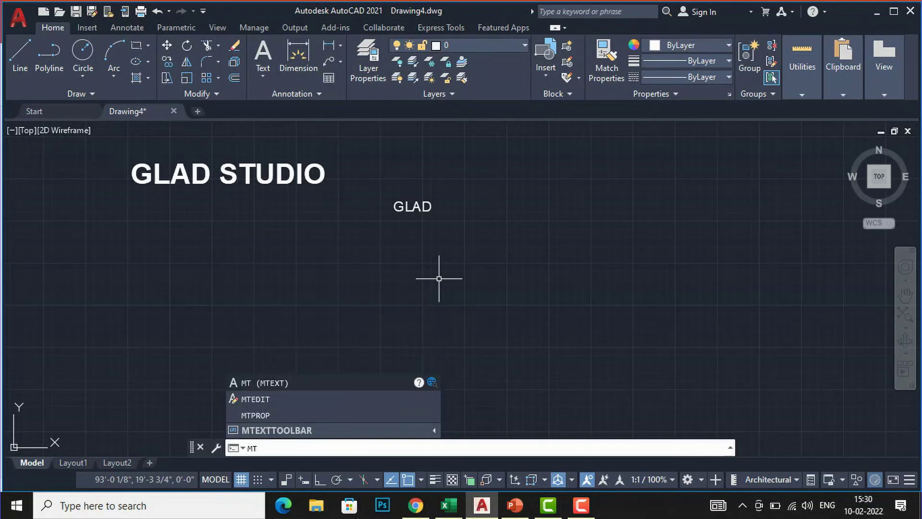
key("Return")
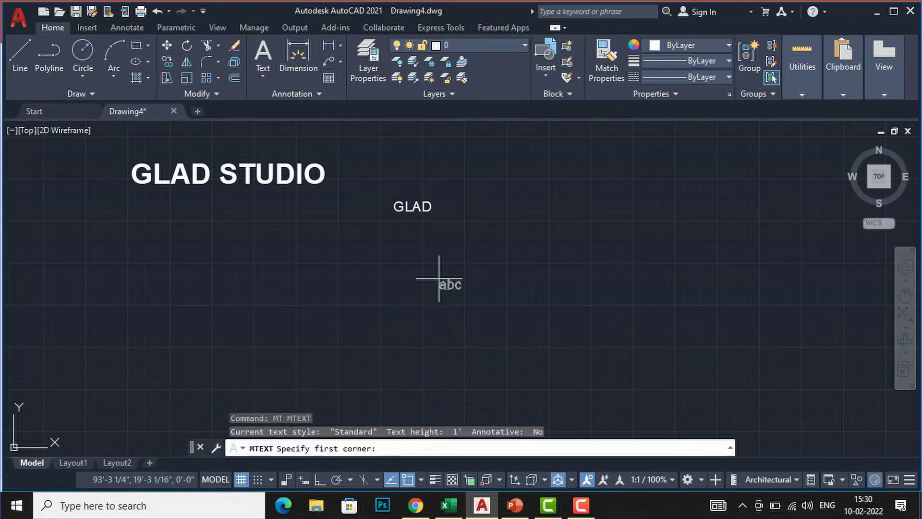
left_click(503, 273)
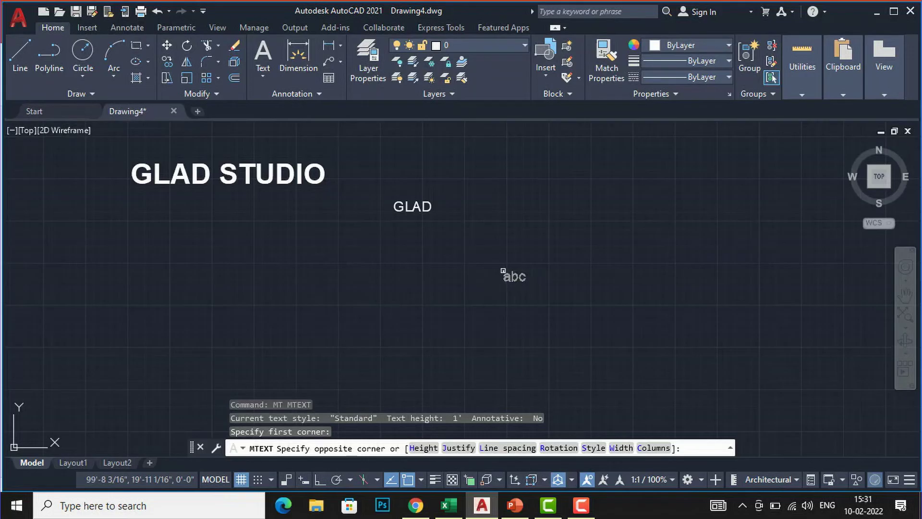
left_click(455, 448)
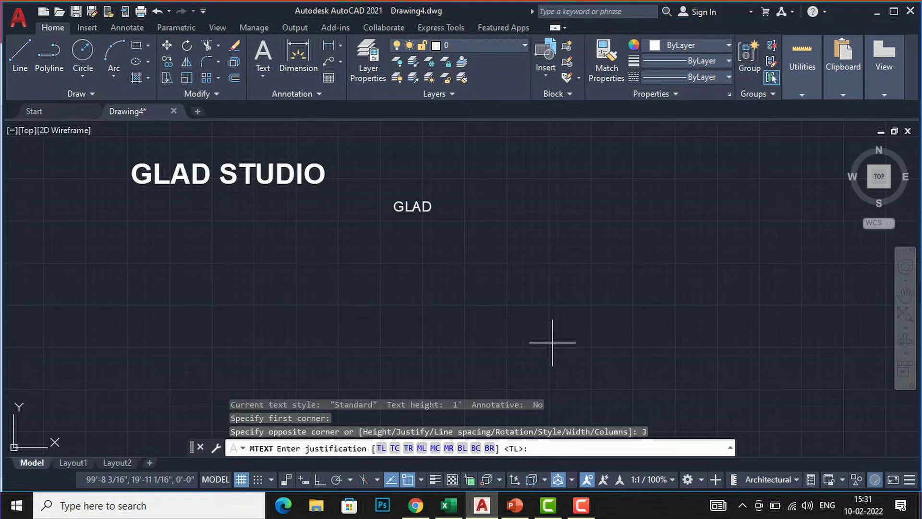
key("Escape")
key("Escape")
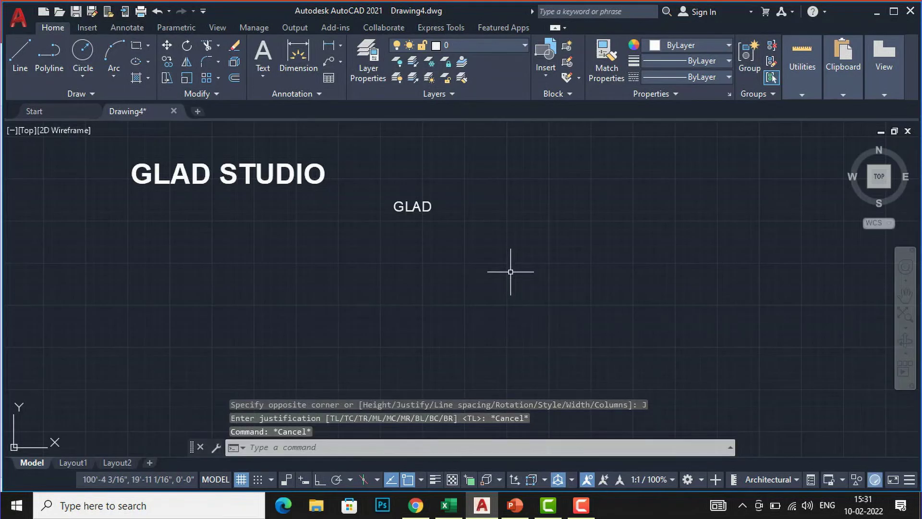
Start a multiline text (MTEXT) below and to the right of GLAD with At least line spacing of 3'.
type("MT")
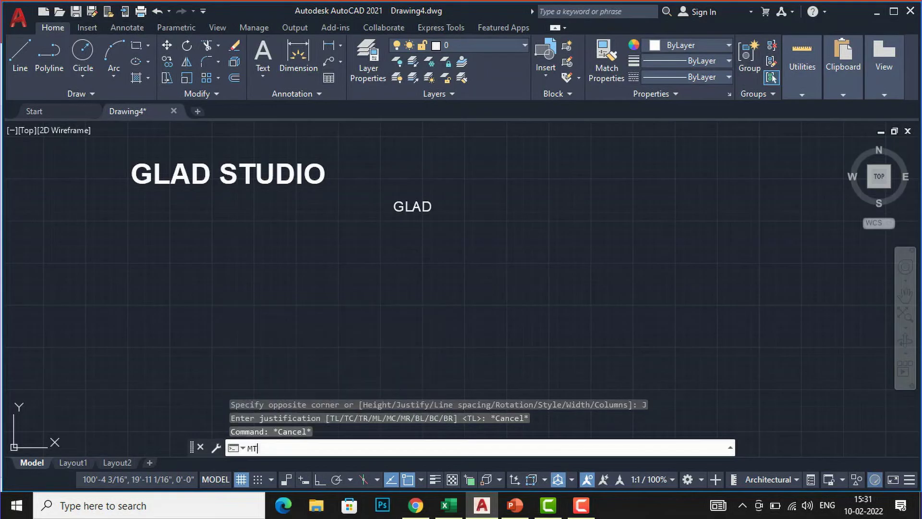
key("Return")
left_click(519, 289)
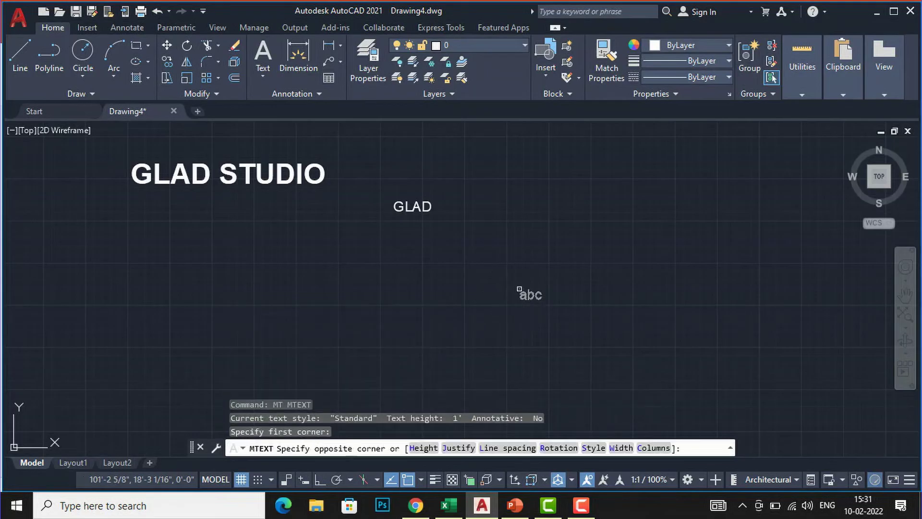
left_click(493, 453)
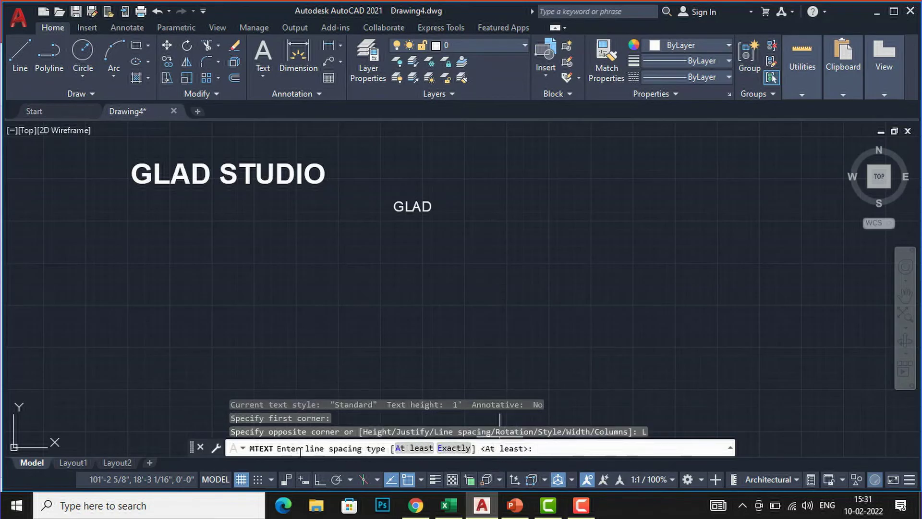
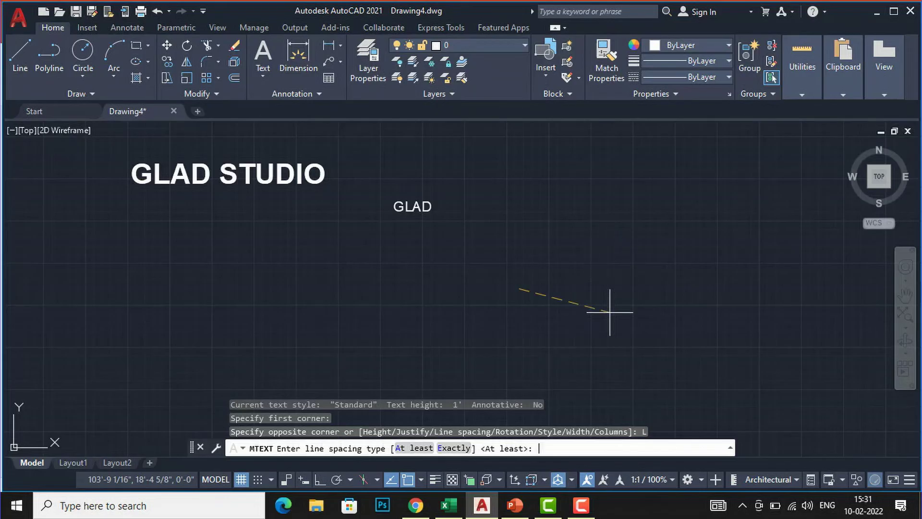
key("Return")
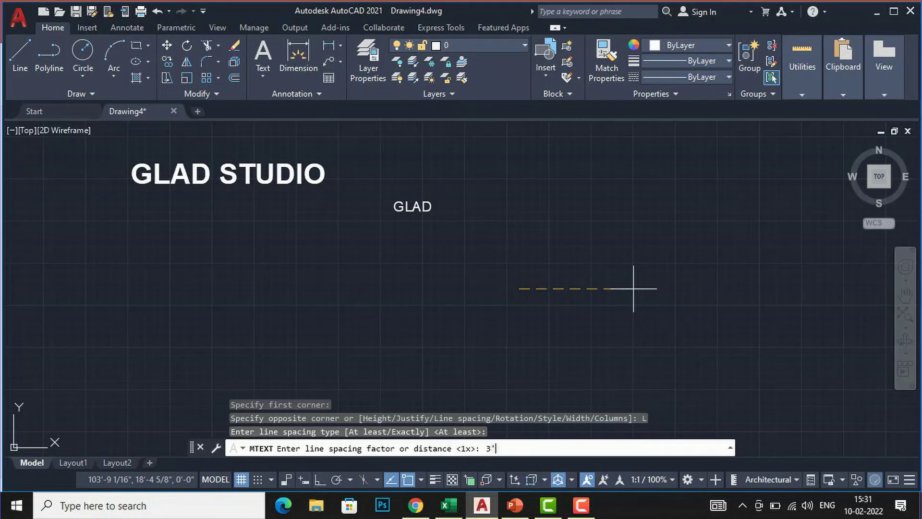
key("Return")
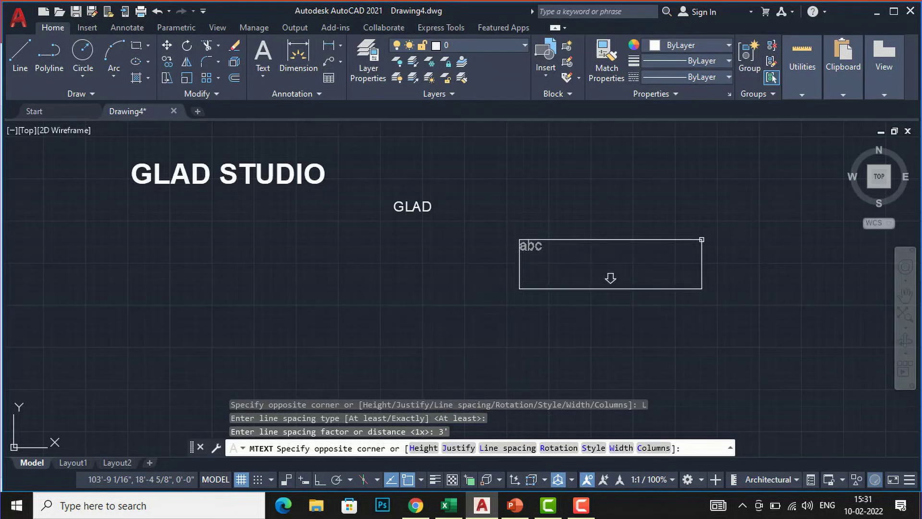
Complete the text box to the right of GLAD, enter SDFGGDDDD and close the text editor.
left_click(704, 225)
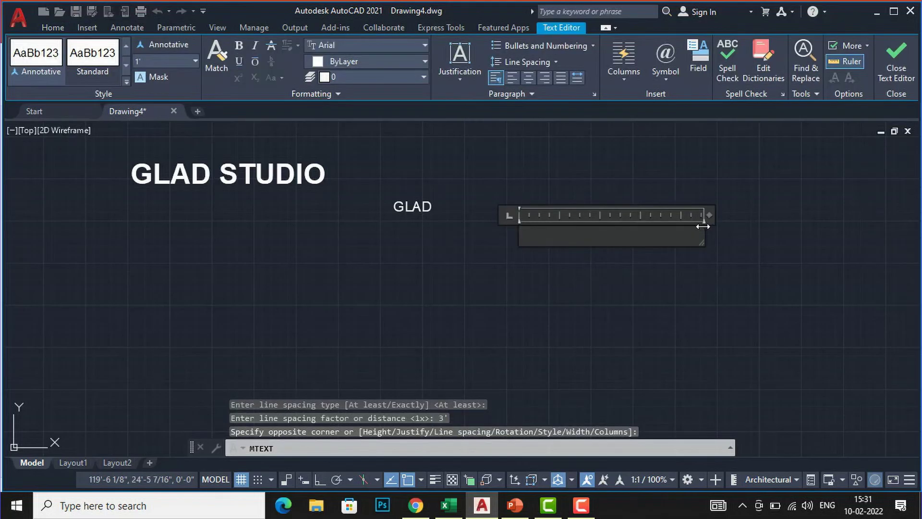
type("SDFGGDDDD")
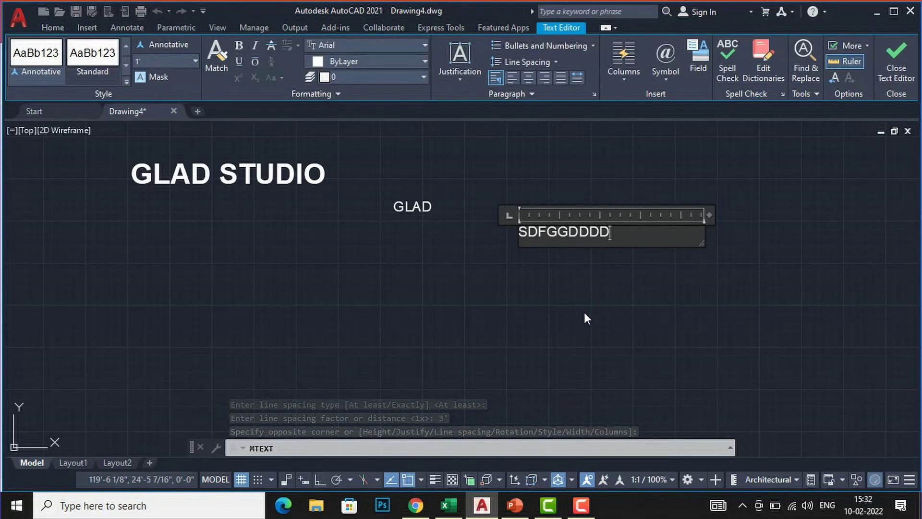
left_click(584, 312)
Start a multiline text (MTEXT) below and to the right of SDFGGDDDD with a rotation angle of 45.
type("MT")
key("Return")
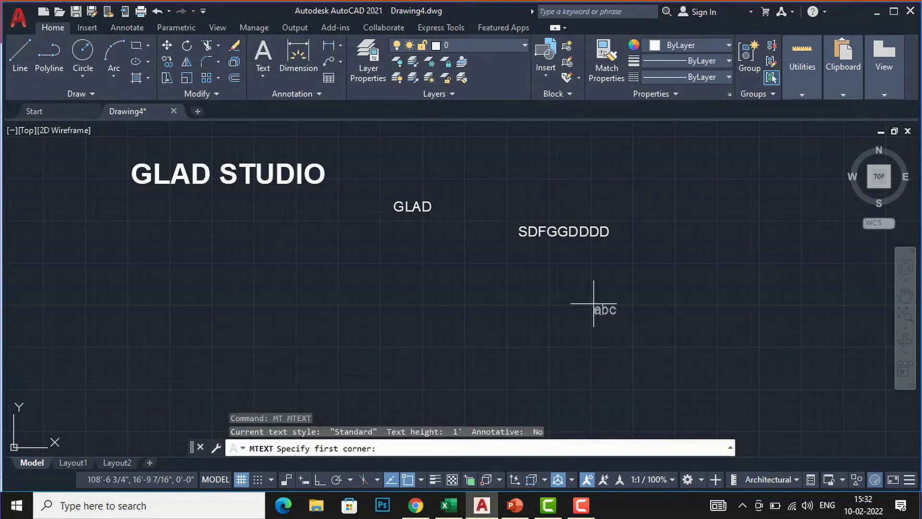
left_click(615, 328)
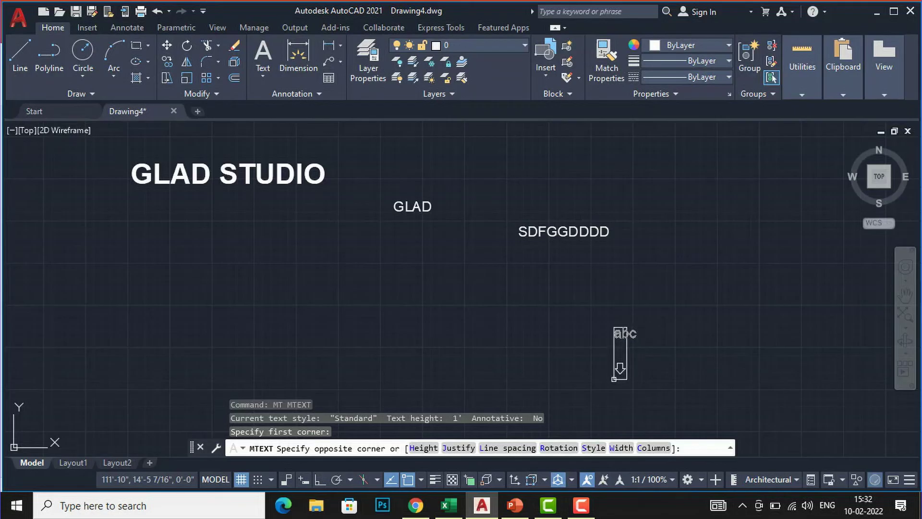
left_click(559, 448)
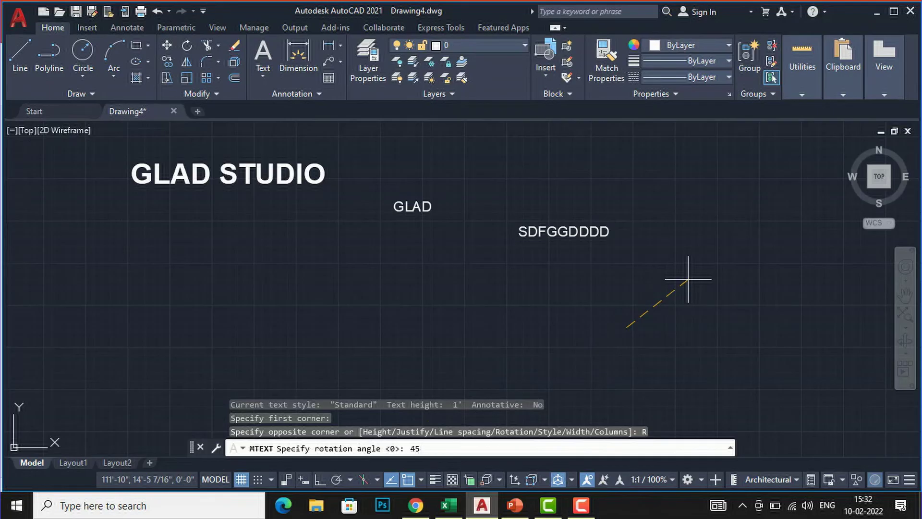
type("45")
key("Return")
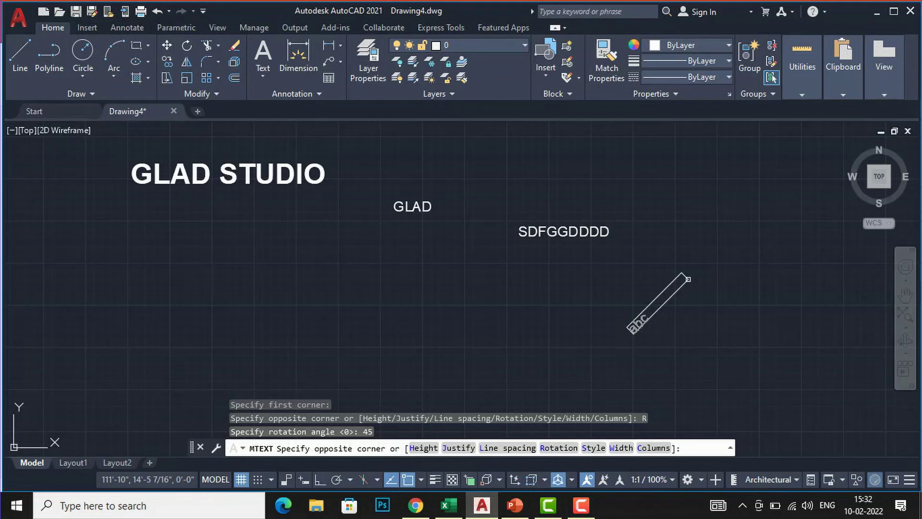
Complete the rotated text box, enter GLAD STUDIO and close the text editor.
left_click(755, 225)
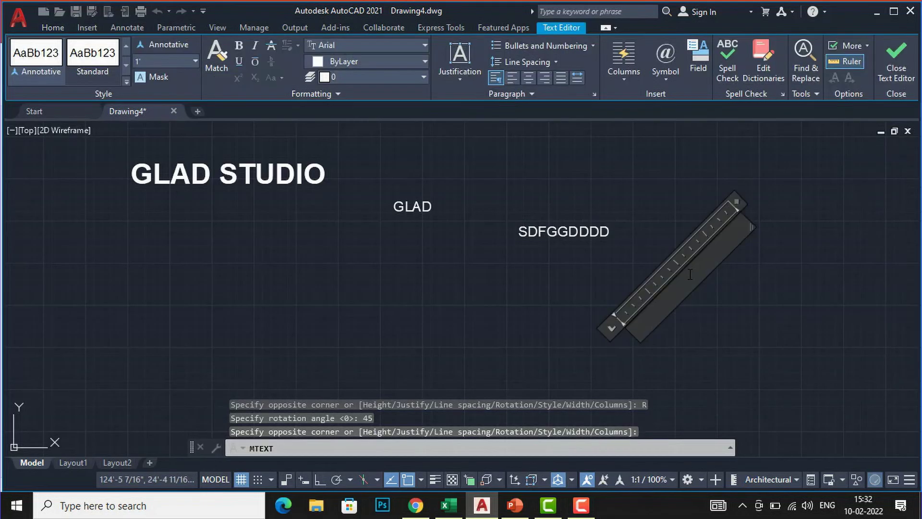
type("GL")
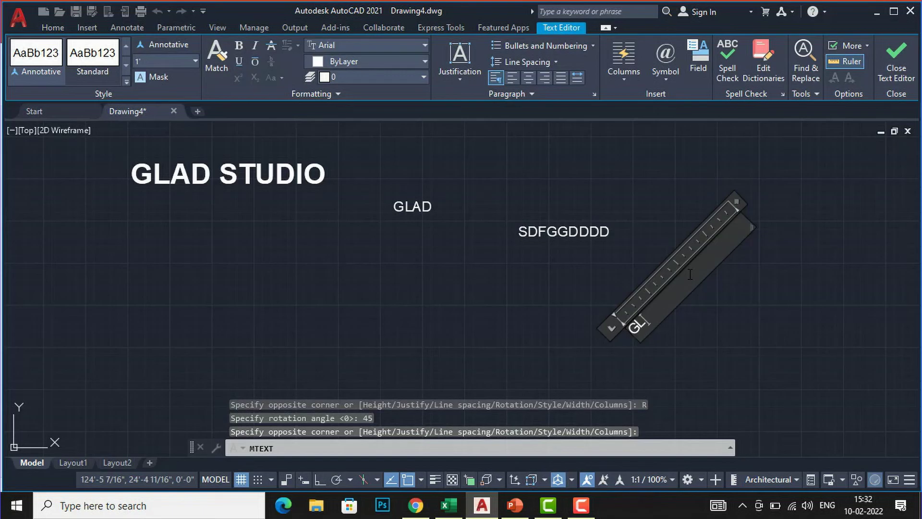
type("AD STUDIO")
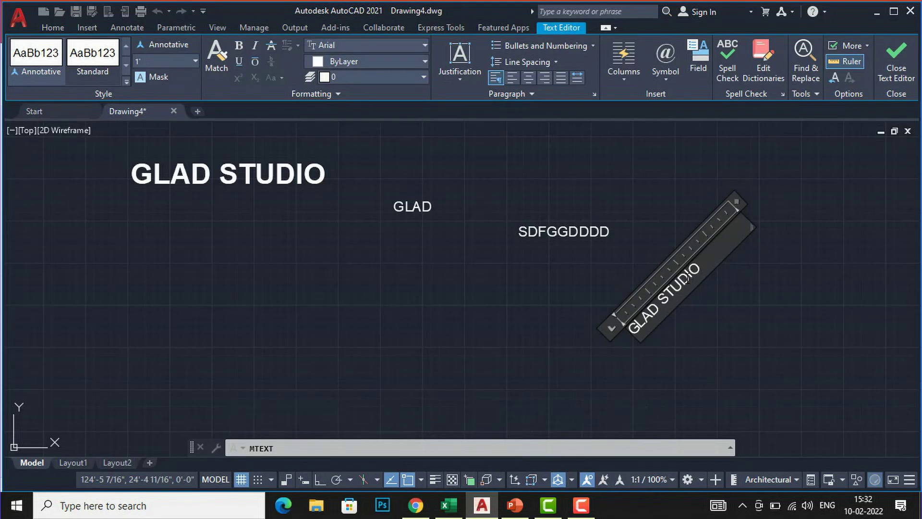
left_click(639, 374)
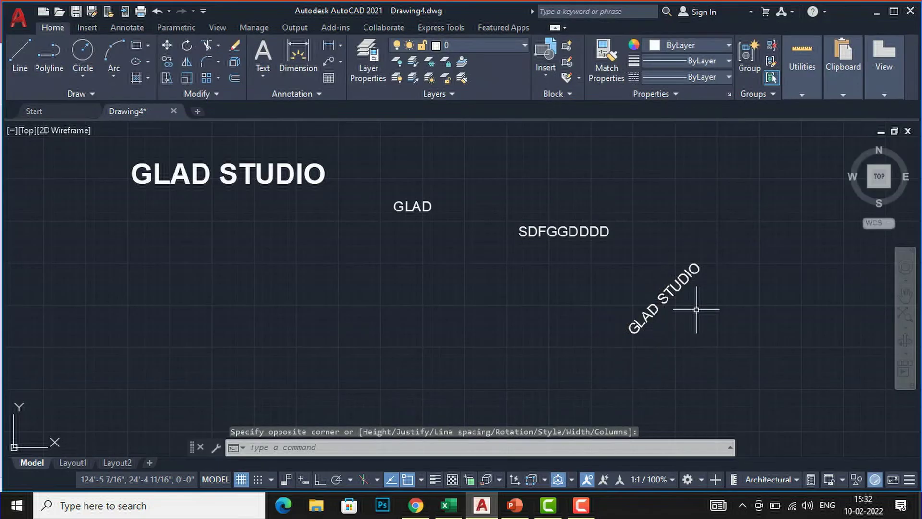
Try a multiline text (MTEXT) with a width of 4" in the lower drawing area, widen its text box and close the empty editor.
type("mt")
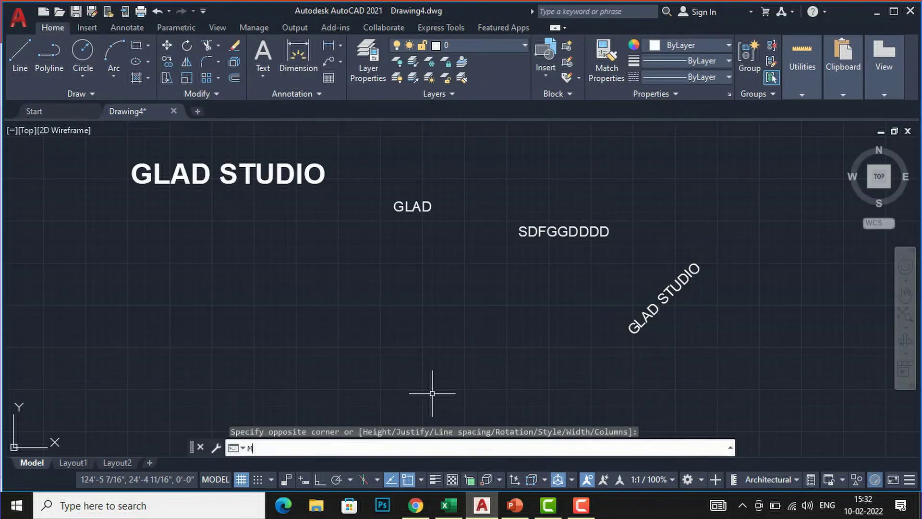
key("Return")
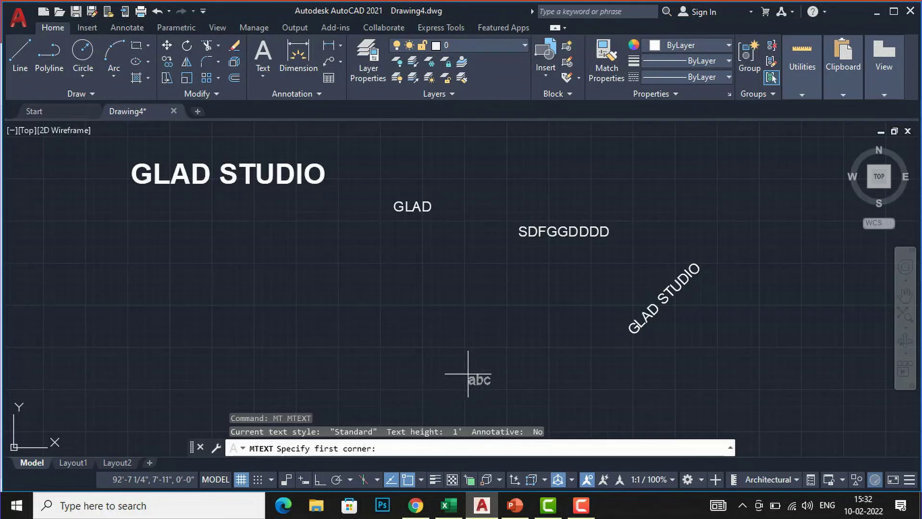
left_click(412, 363)
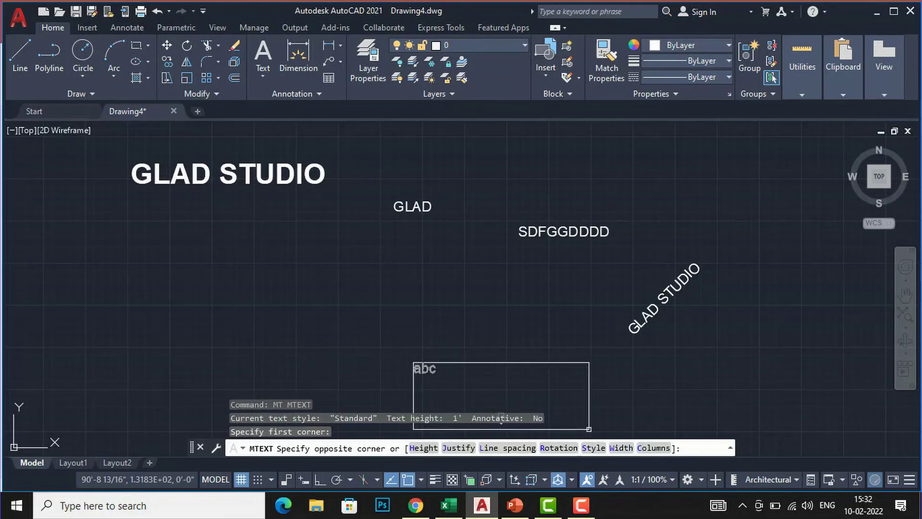
left_click(620, 451)
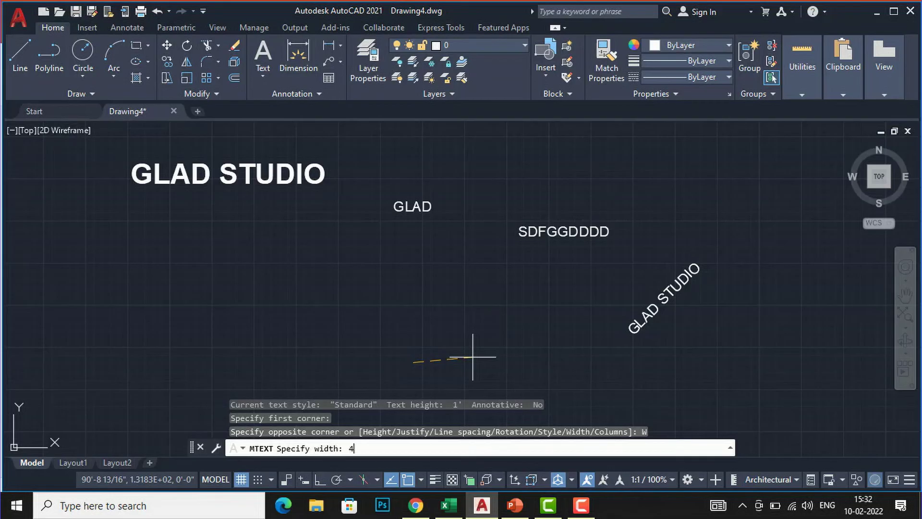
type("4\"")
key("Return")
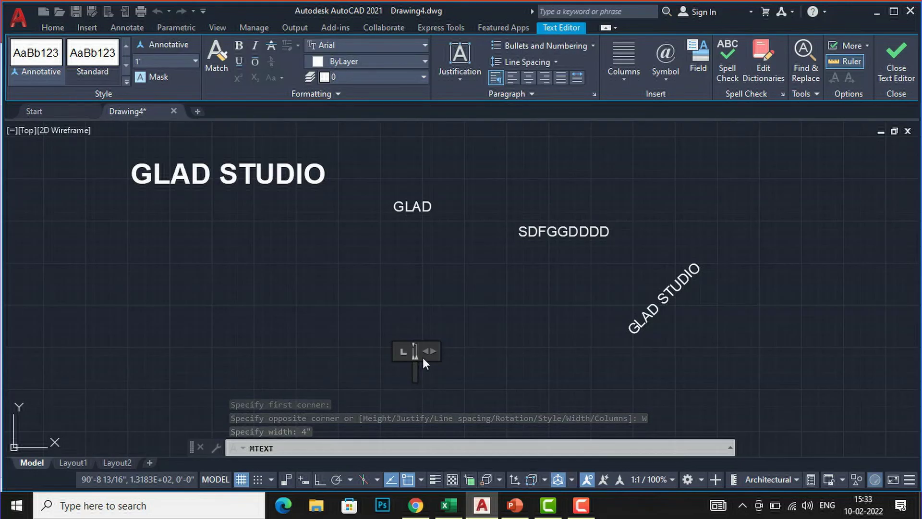
left_click_drag(427, 350, 655, 351)
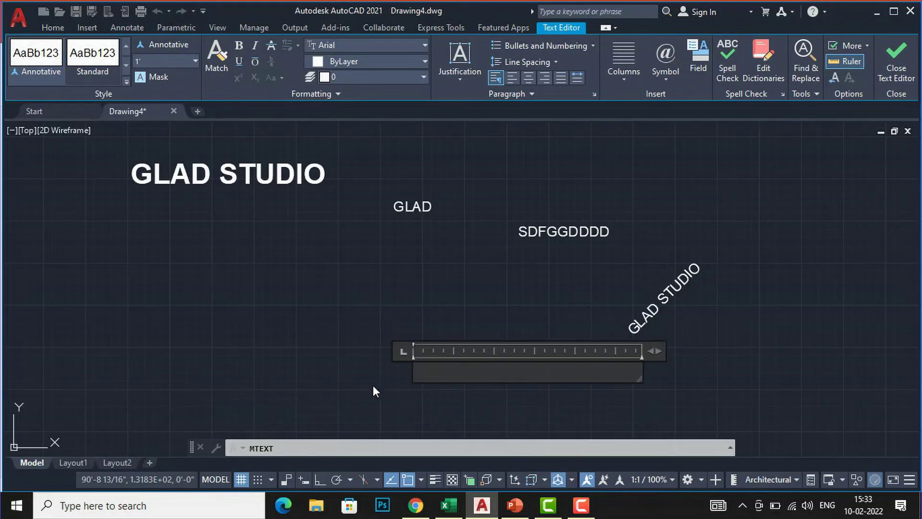
left_click(375, 389)
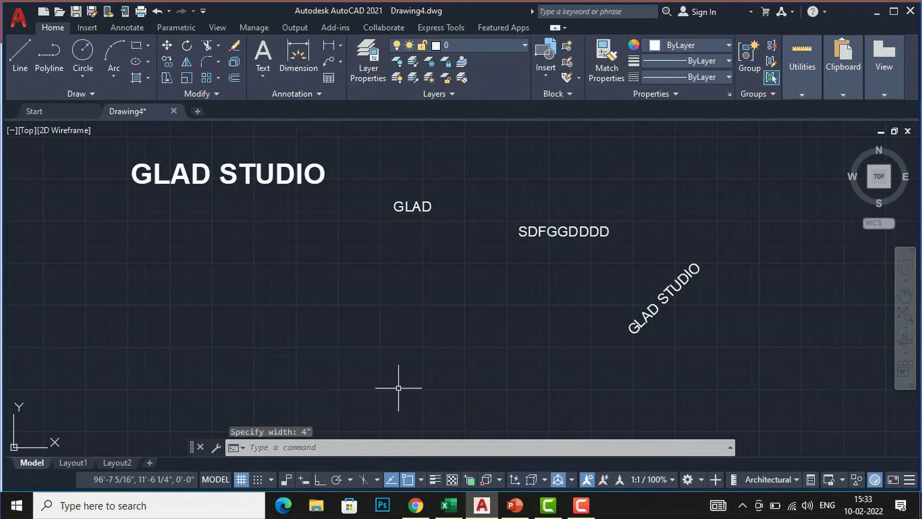
type("mt")
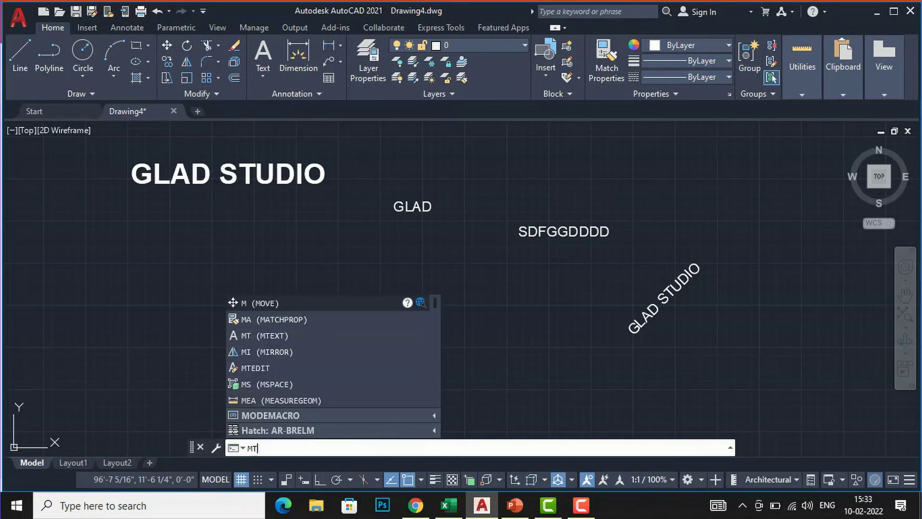
key("Return")
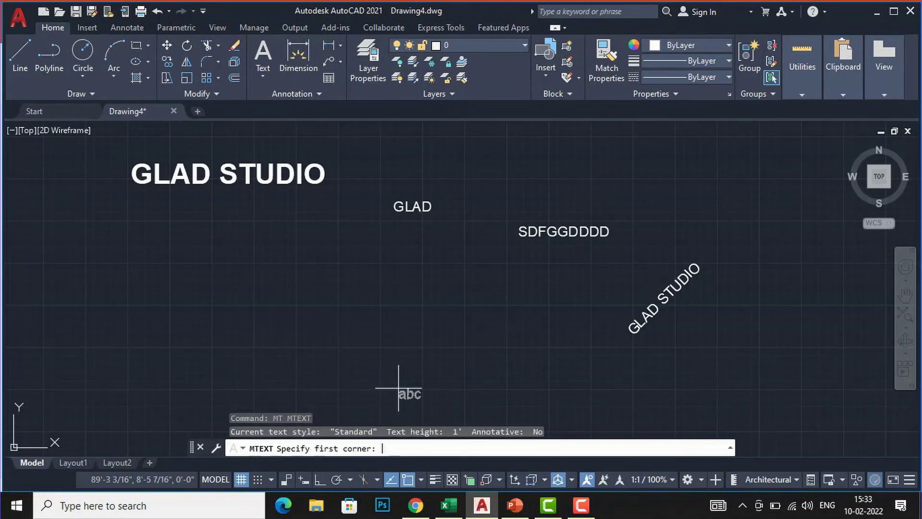
left_click(416, 356)
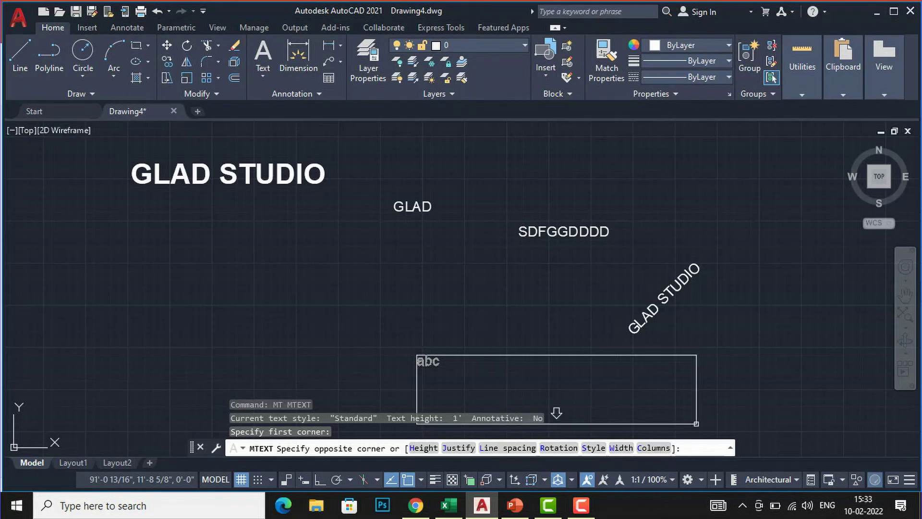
key("Escape")
key("Escape")
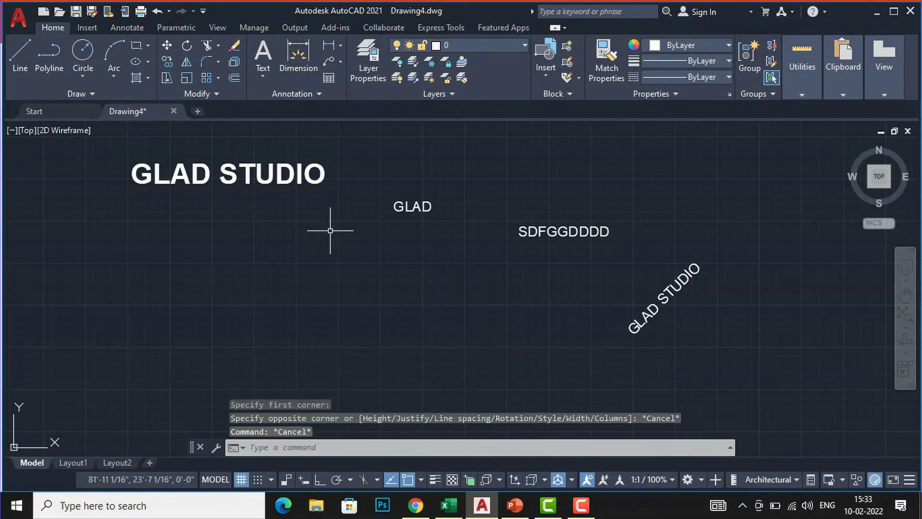
Start a single-line text below and to the right of the rotated GLAD STUDIO, with height 1' and rotation angle 60.
scroll(322, 236, "down", 4)
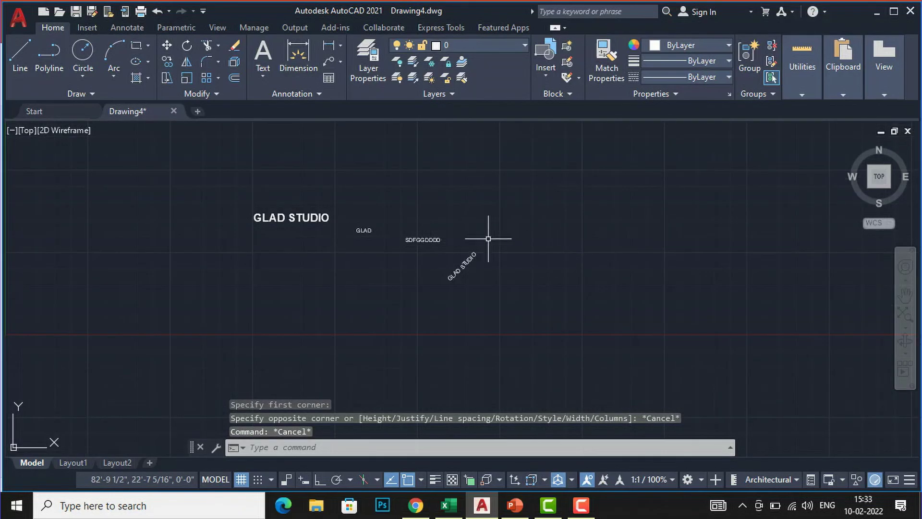
left_click(263, 81)
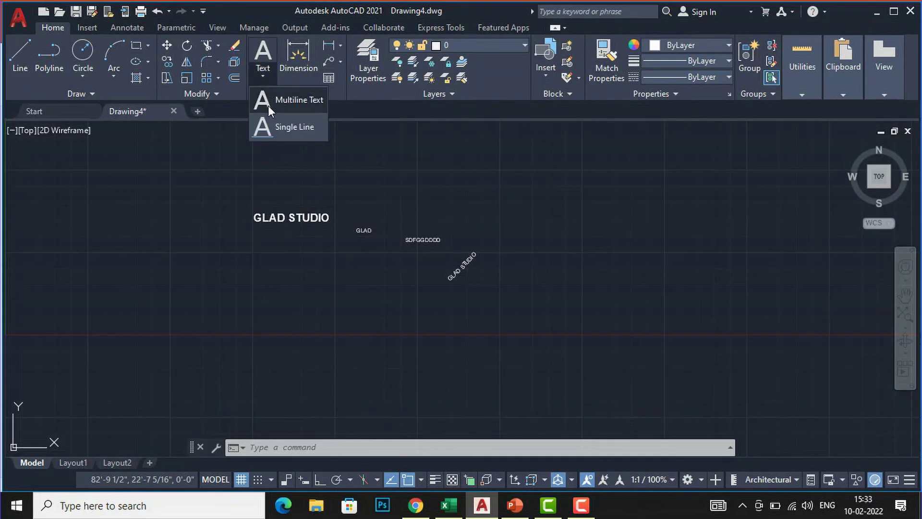
left_click(283, 127)
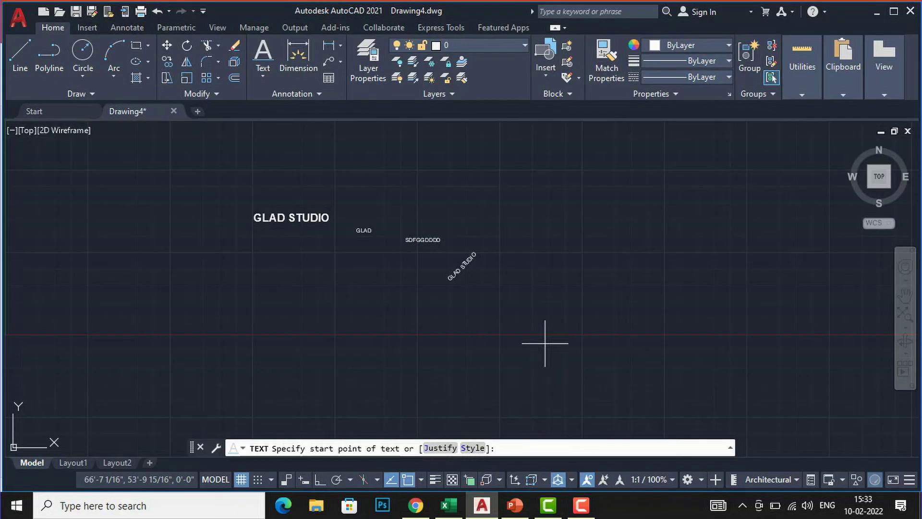
left_click(537, 312)
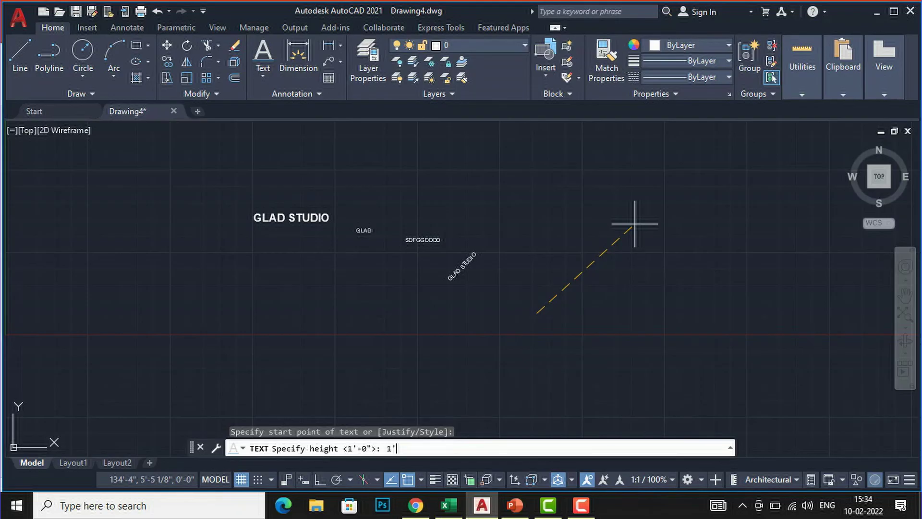
key("Return")
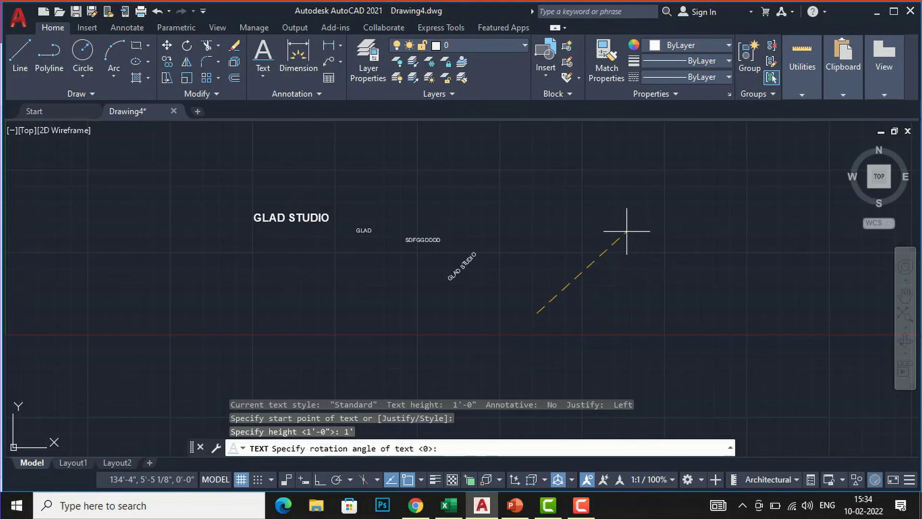
key("Return")
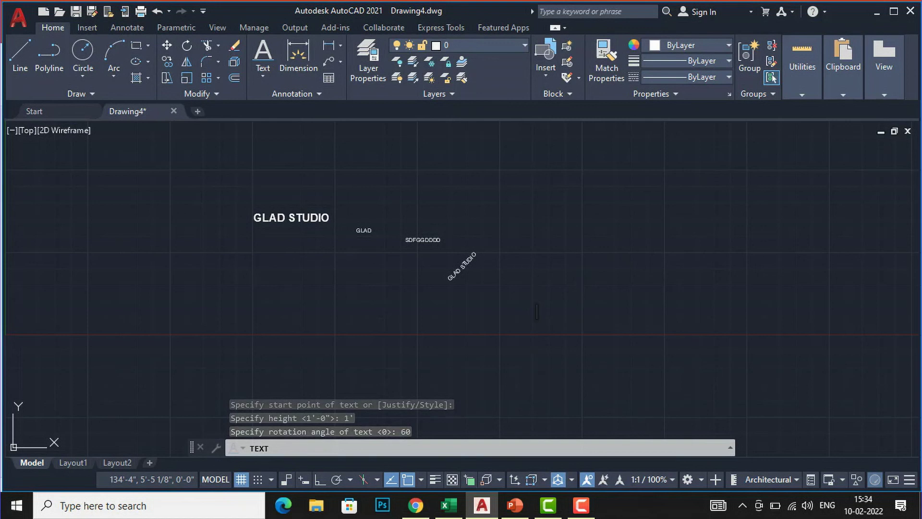
Enter GLAD STUDIO as the single-line text and finish the command.
type("GLAD STUDIO")
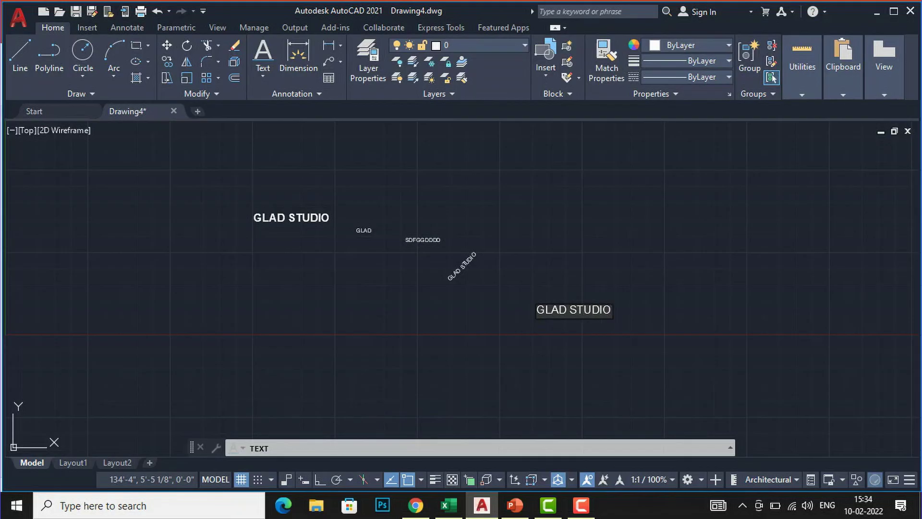
left_click(709, 328)
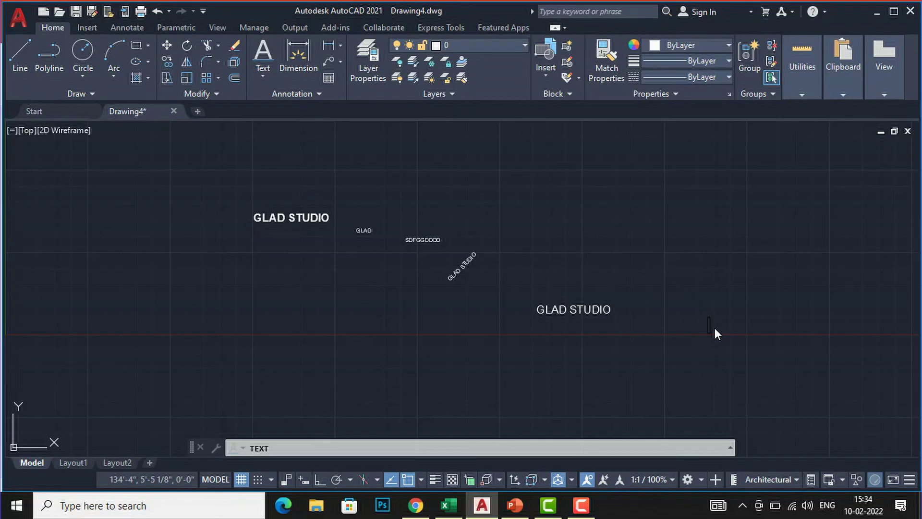
key("Return")
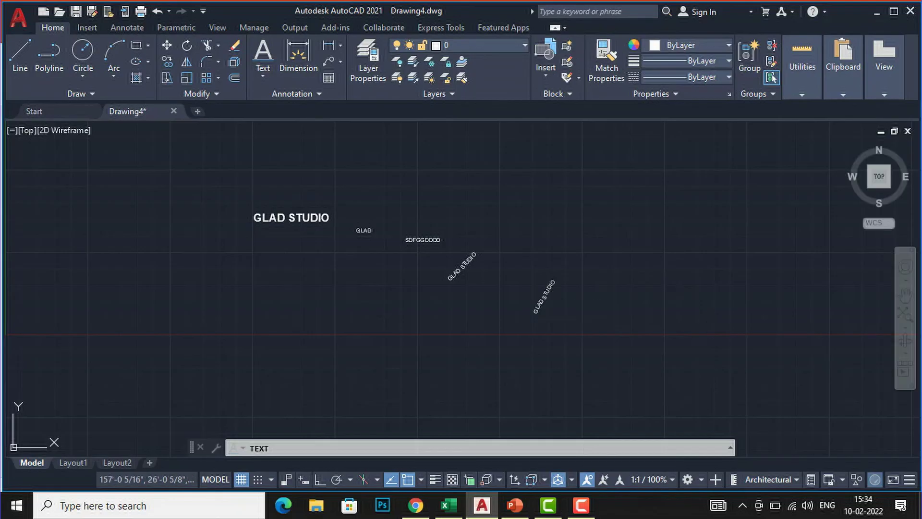
Examine the rotated single-line GLAD STUDIO up close and in relation to the other text objects in the drawing.
scroll(594, 323, "up", 5)
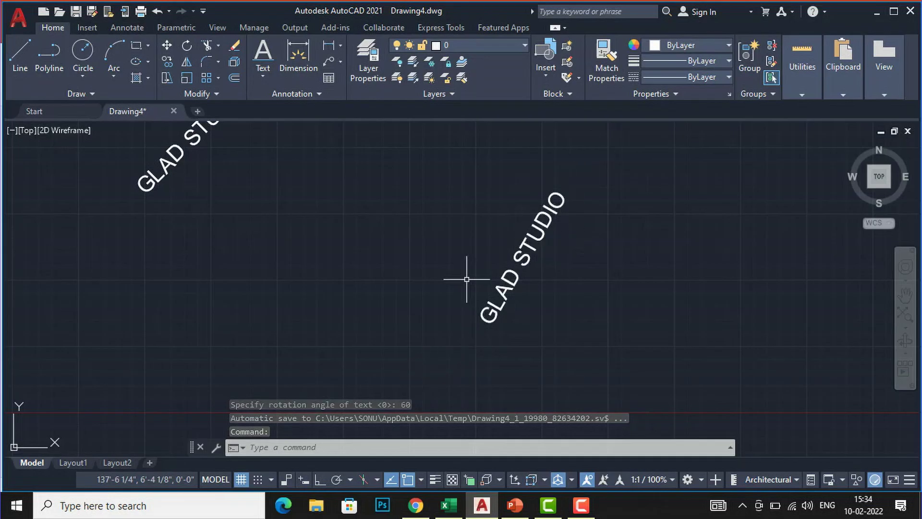
scroll(470, 282, "down", 4)
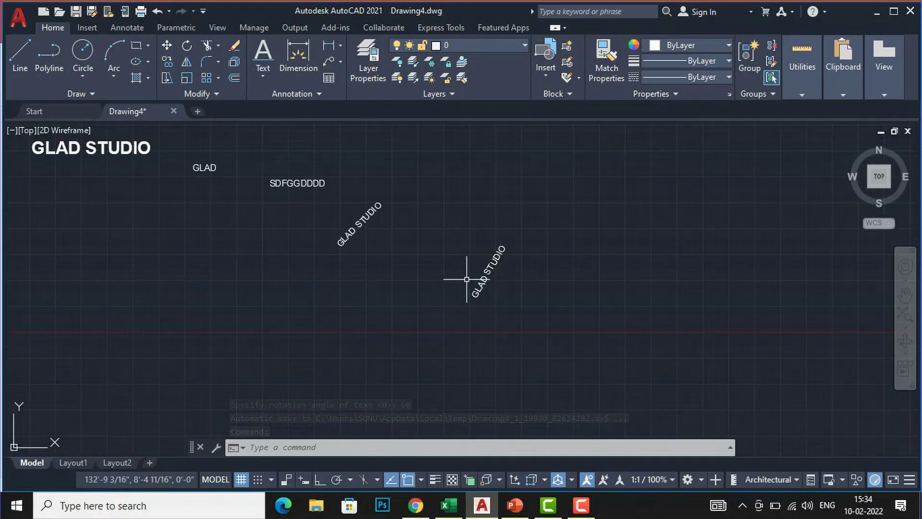
scroll(466, 279, "down", 5)
scroll(462, 271, "up", 2)
scroll(472, 273, "up", 6)
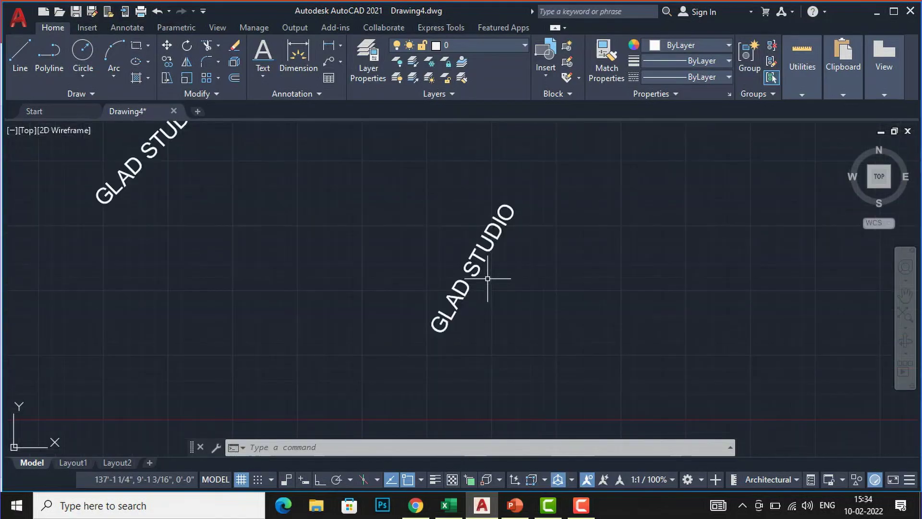
scroll(493, 257, "down", 4)
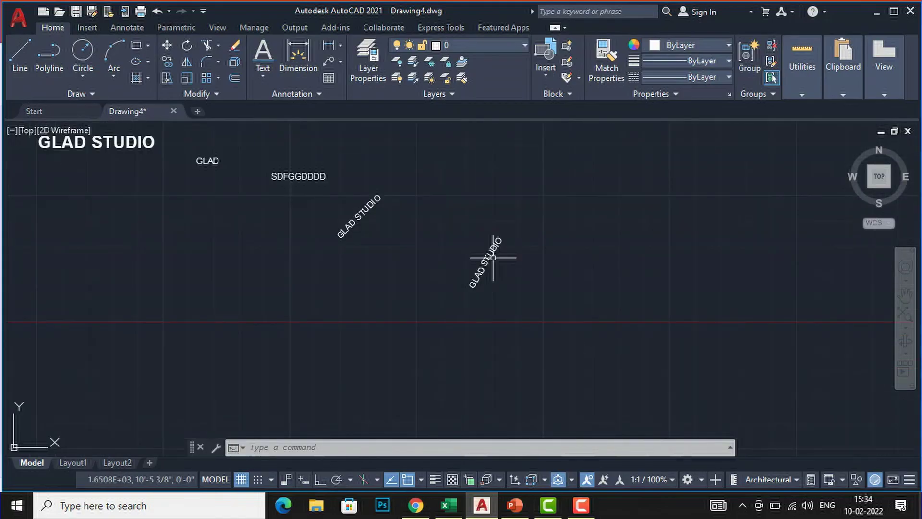
scroll(493, 257, "down", 2)
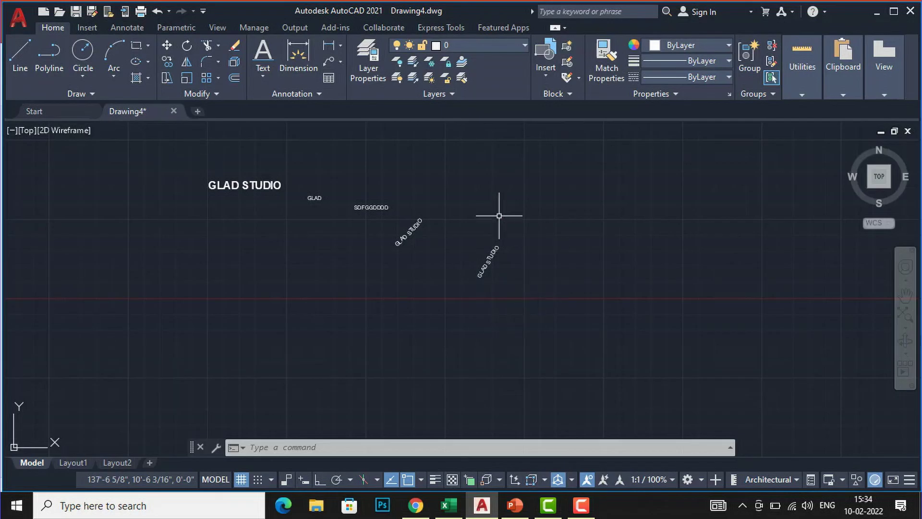
scroll(269, 193, "up", 2)
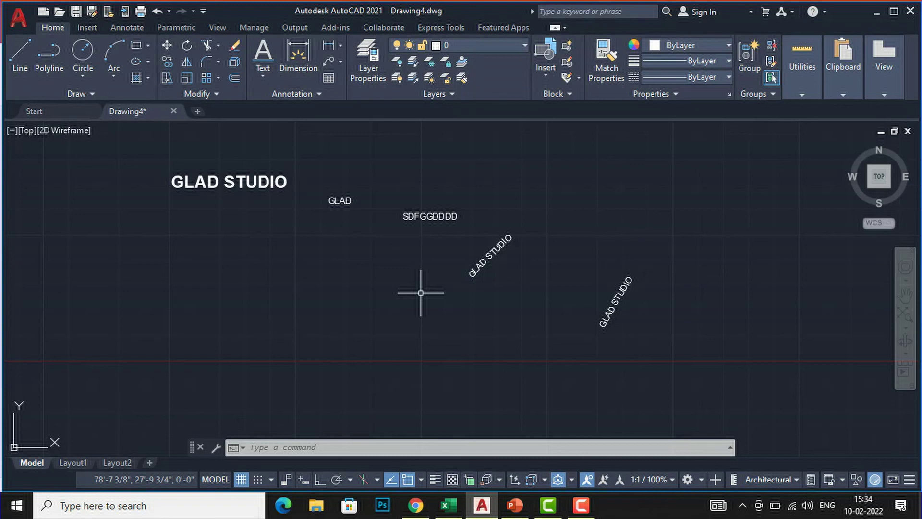
scroll(421, 293, "down", 2)
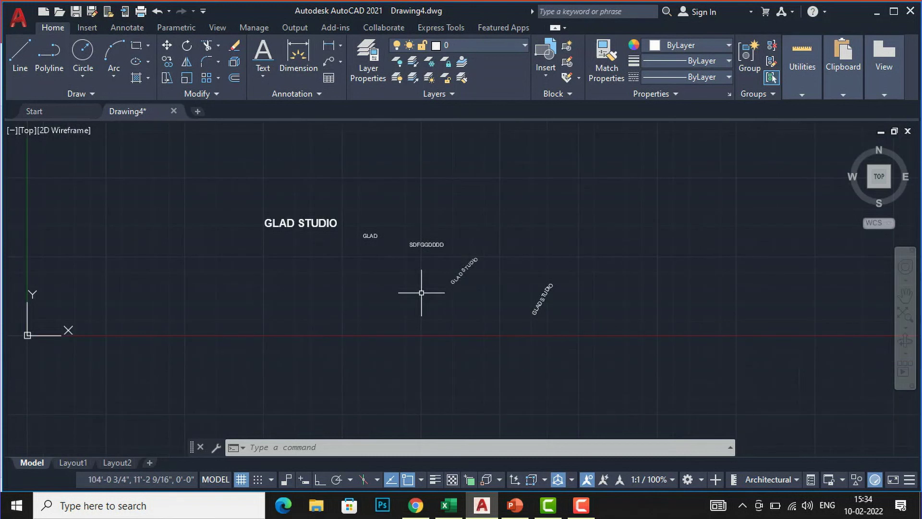